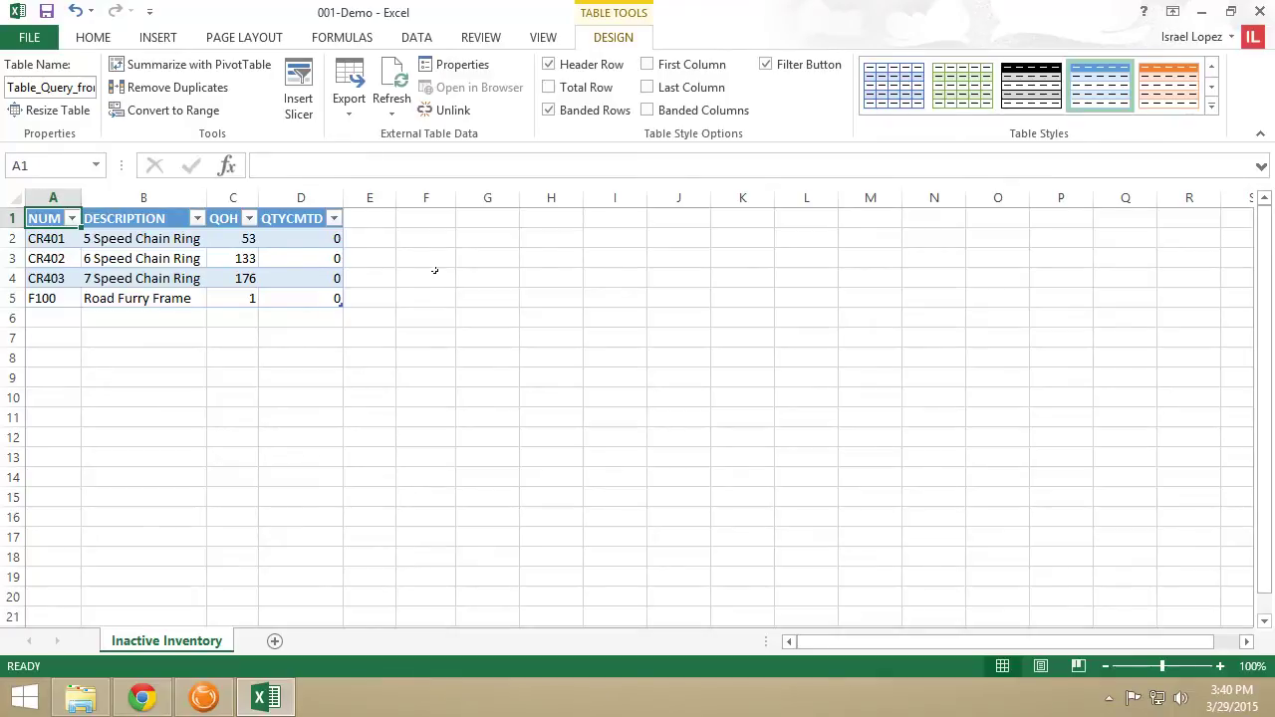
# - Switch to Fishbowl, make part F101 inactive, and save it, applying the same status to all associated products
pyautogui.click(189, 697)
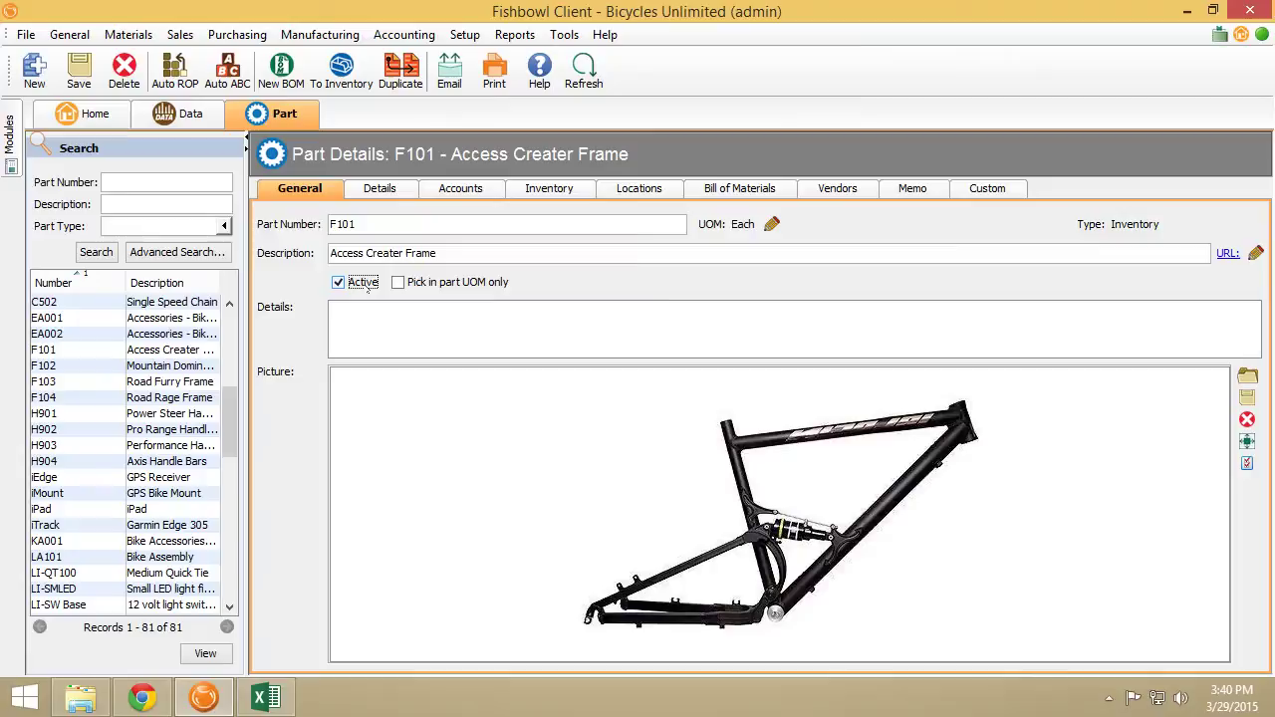
pyautogui.click(365, 284)
pyautogui.hotkey('ctrl', 's')
pyautogui.click(556, 191)
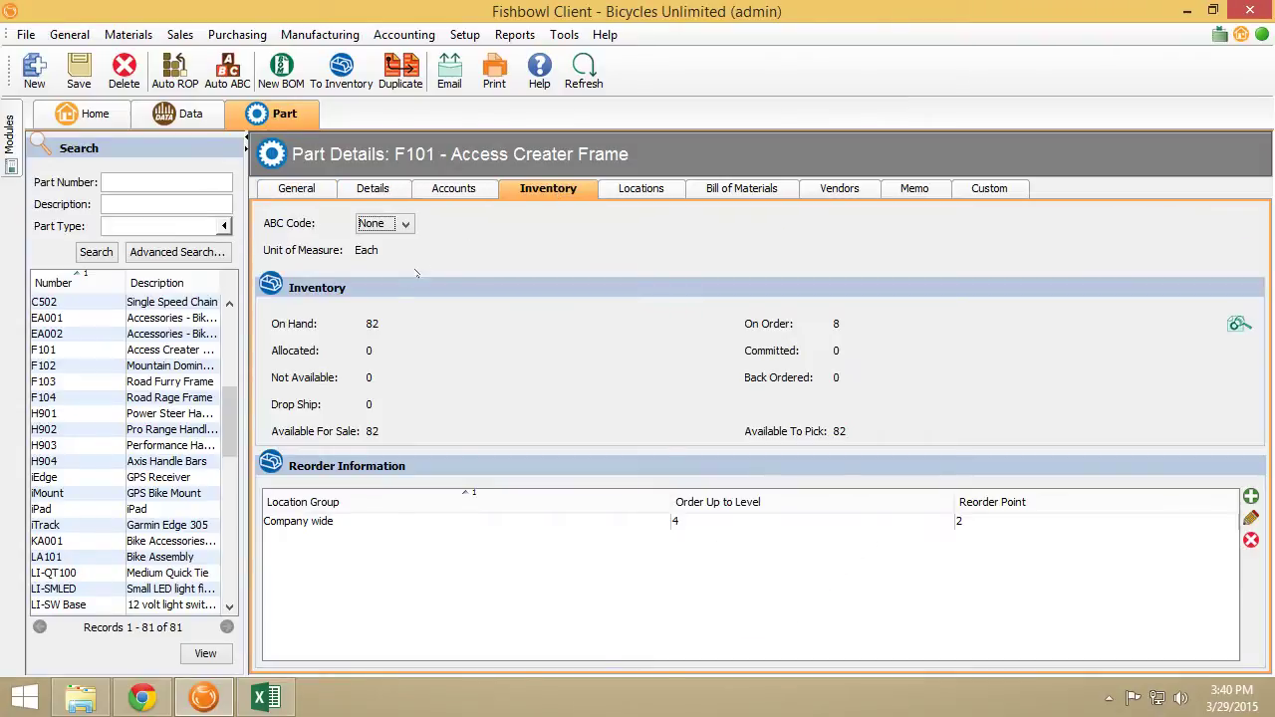
pyautogui.click(298, 189)
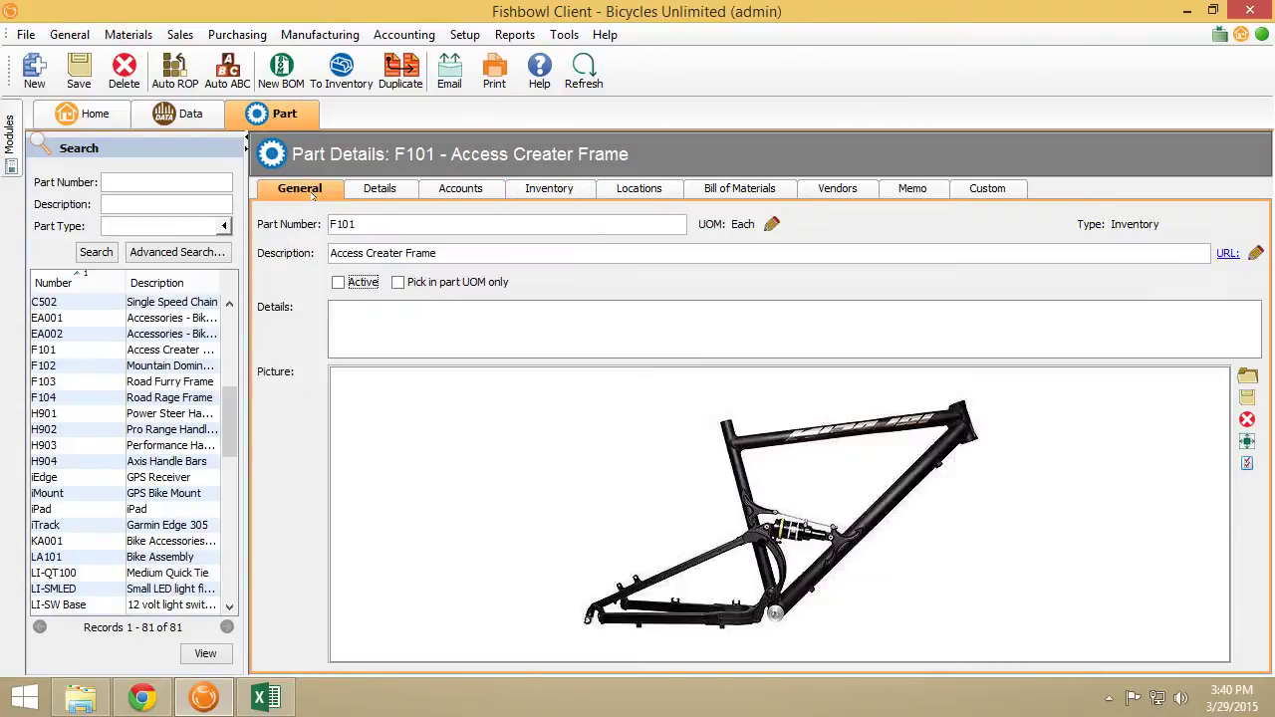
pyautogui.click(79, 68)
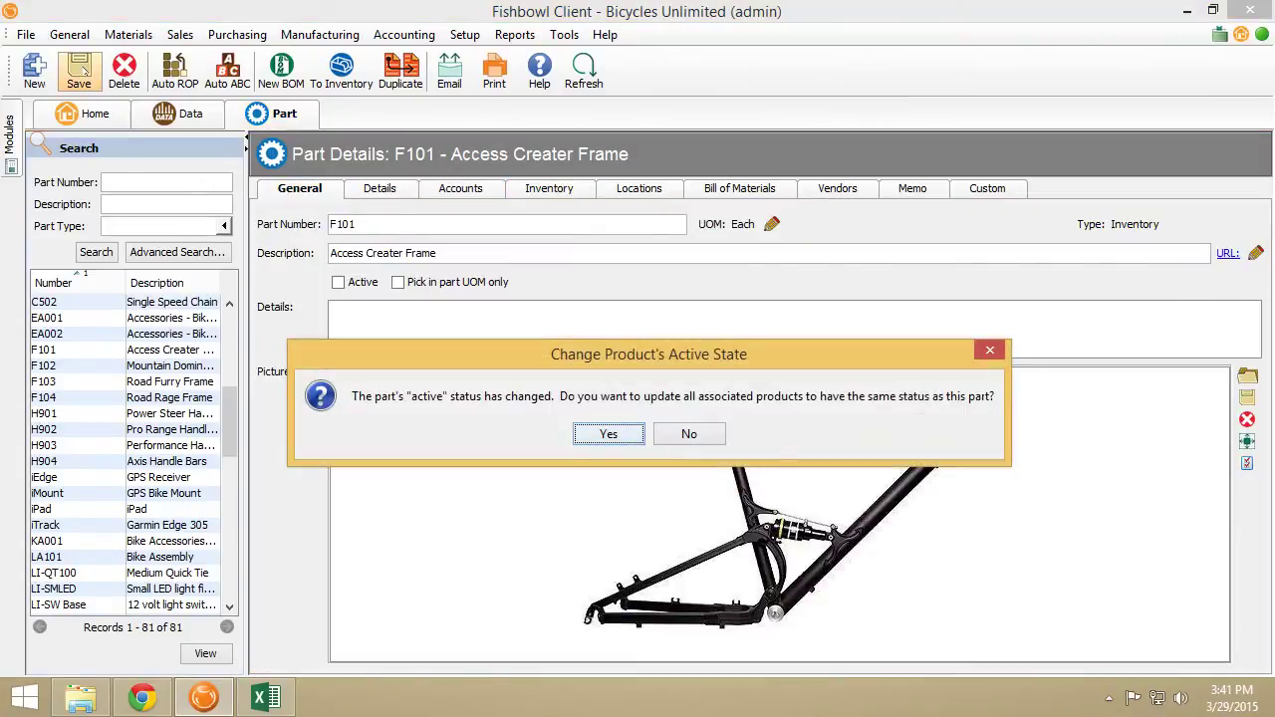
pyautogui.press('Return')
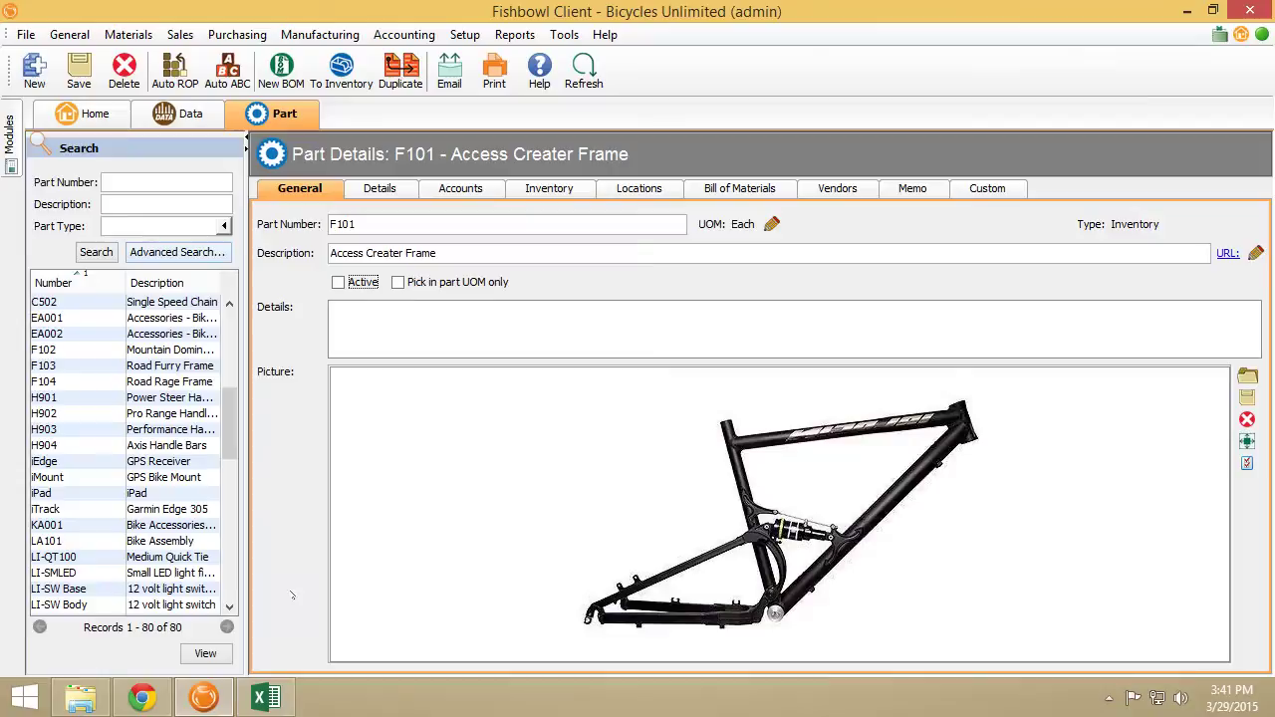
# - Switch to the 001-Demo workbook in Excel and refresh the Inactive Inventory table from its external source
pyautogui.click(265, 699)
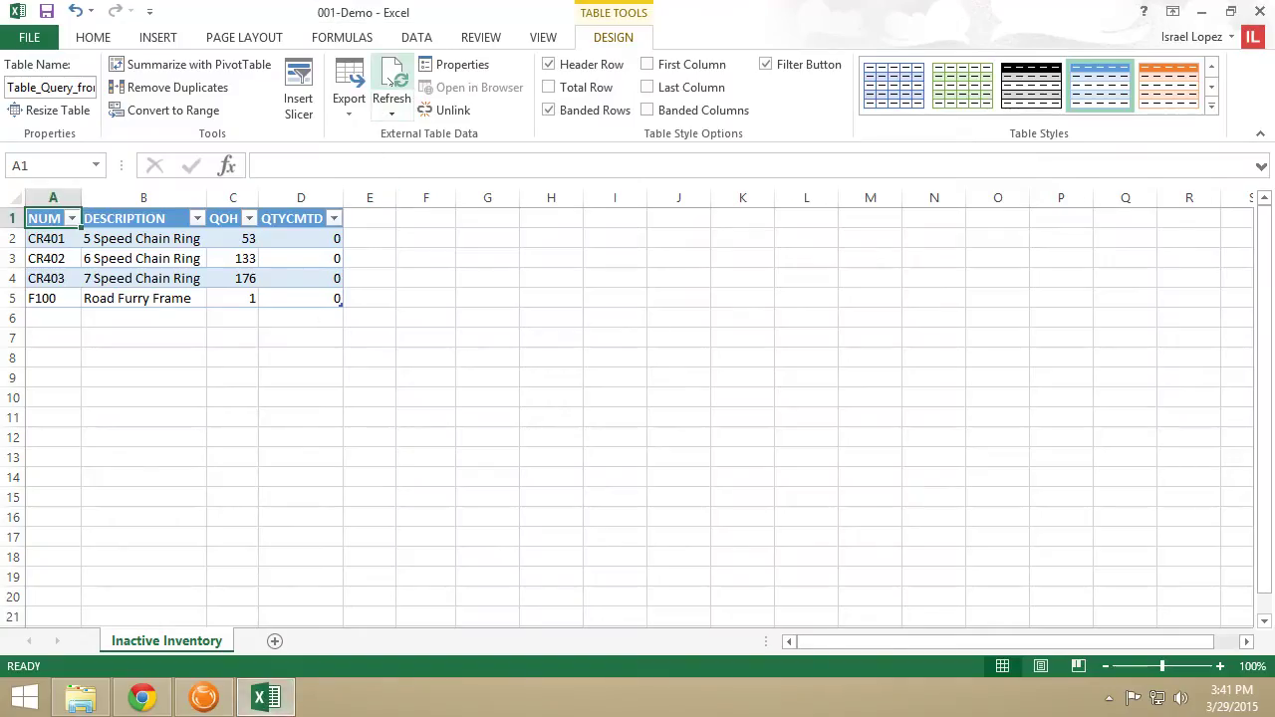
pyautogui.click(392, 78)
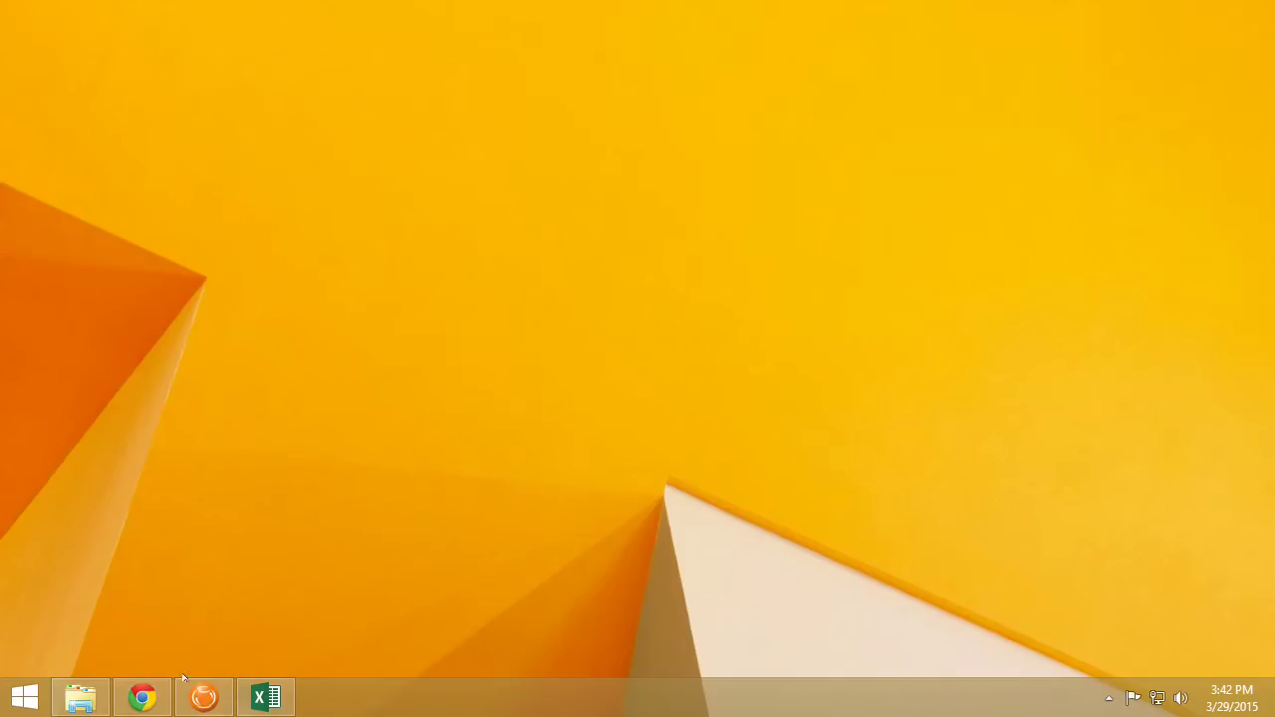
# - Switch to Chrome and copy the full SQL statement from the "Query: Inactive Parts that are On Hand" forum post
pyautogui.click(142, 697)
pyautogui.press('Escape')
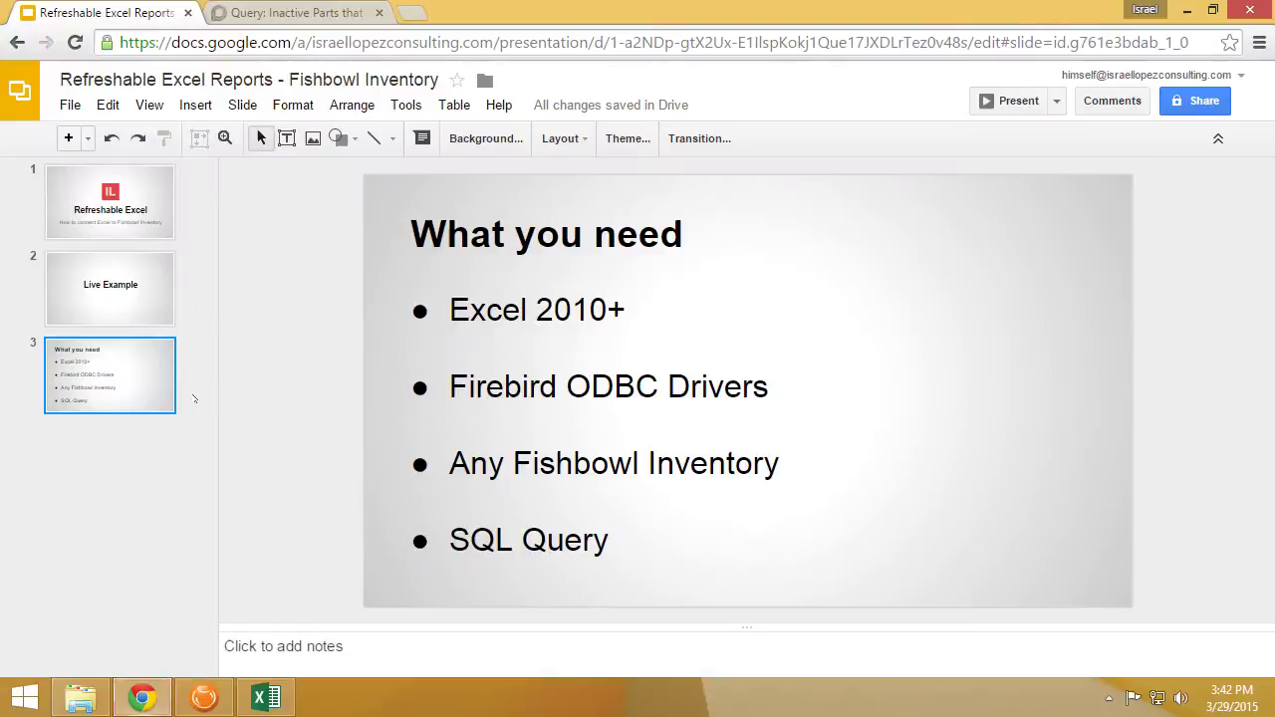
pyautogui.click(271, 13)
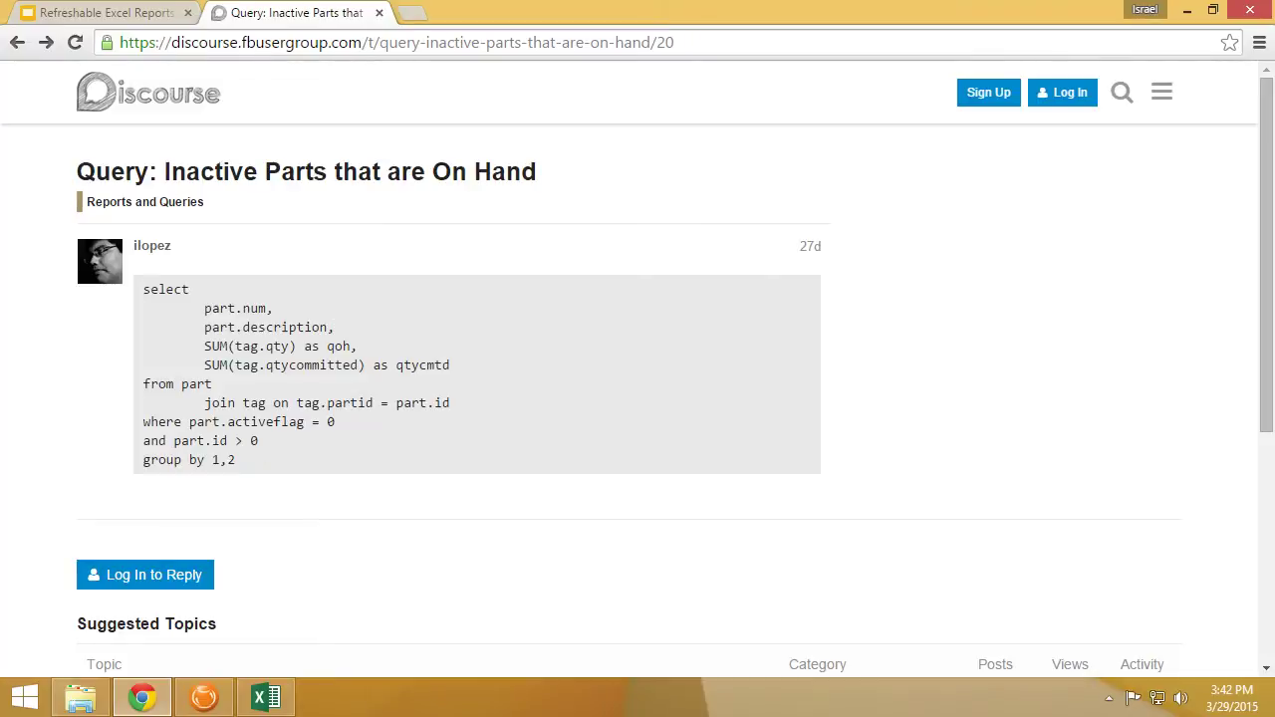
pyautogui.moveTo(237, 461); pyautogui.dragTo(143, 289)
pyautogui.hotkey('ctrl', 'c')
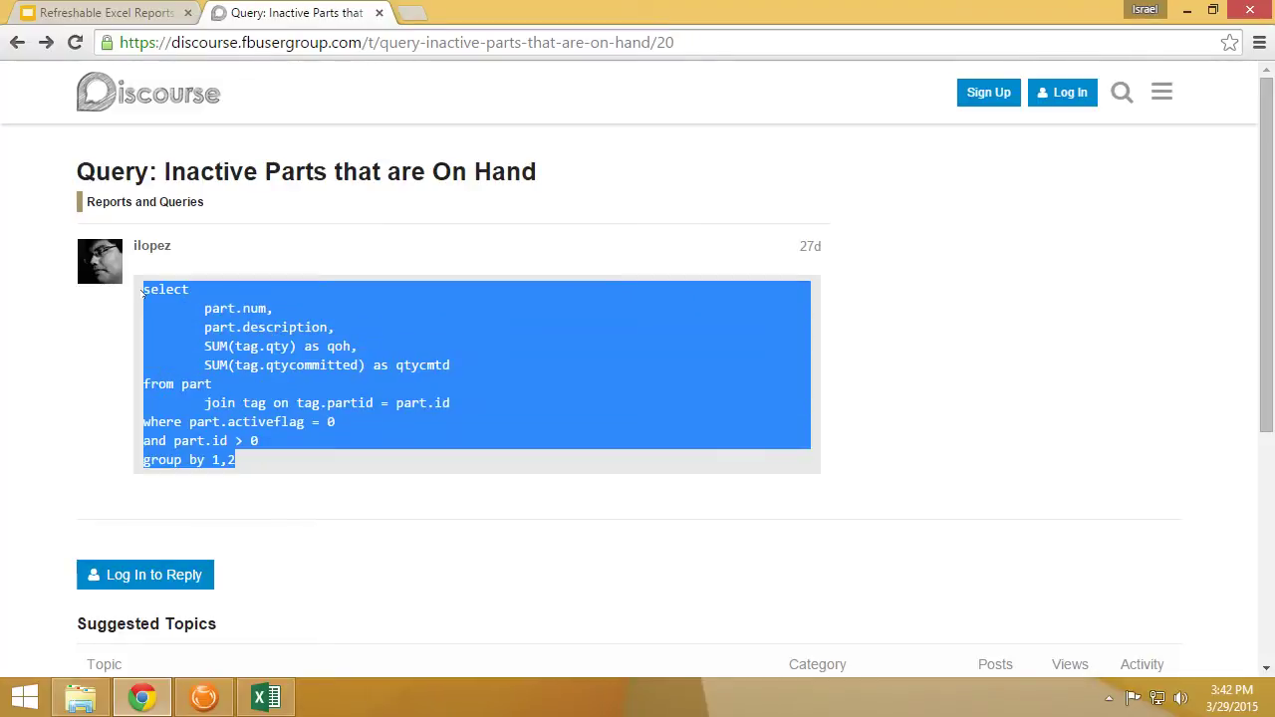
# - Switch to Fishbowl, create a new query in the Data module with the copied SQL statement, and run it
pyautogui.click(204, 699)
pyautogui.click(72, 36)
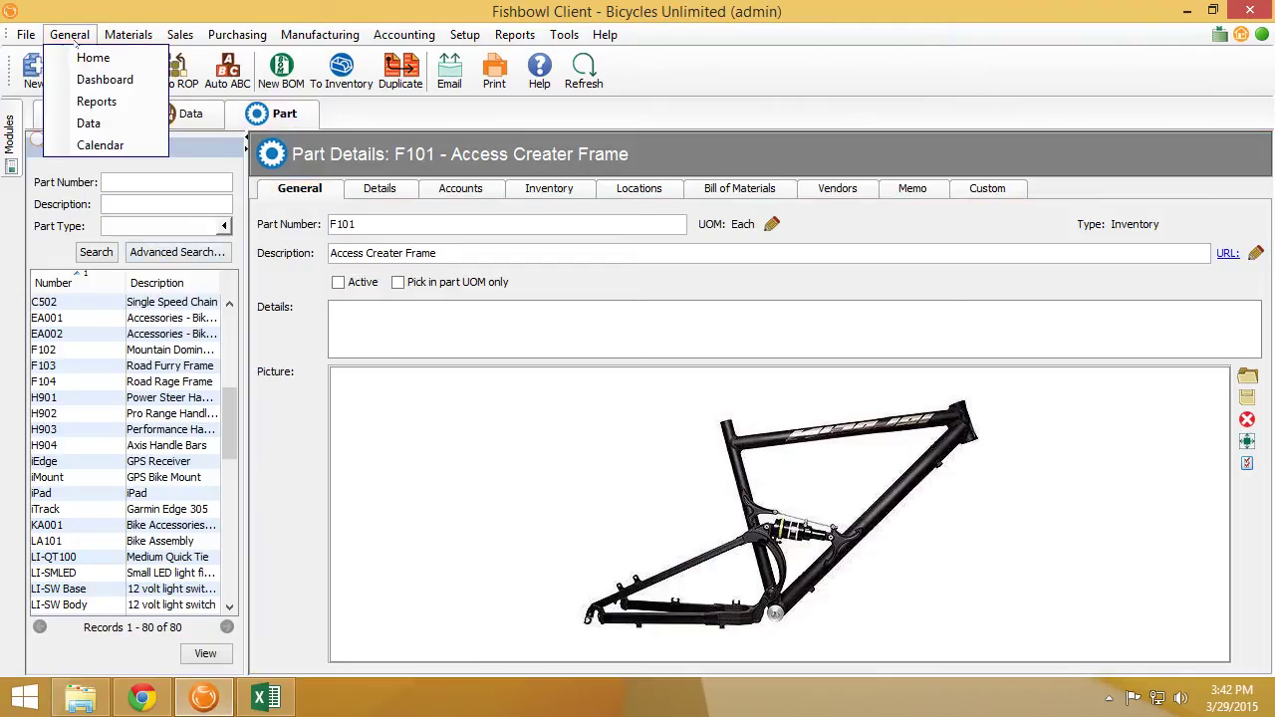
pyautogui.click(89, 123)
pyautogui.click(31, 70)
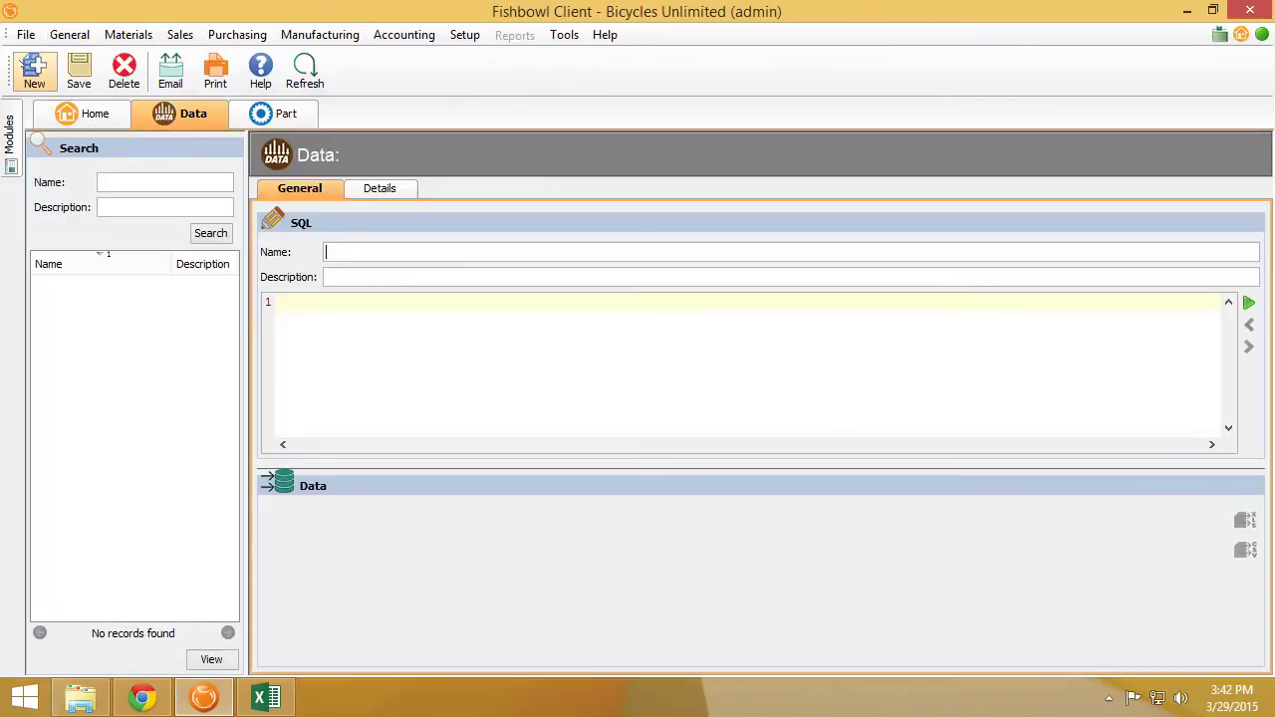
pyautogui.click(697, 359)
pyautogui.hotkey('ctrl', 'v')
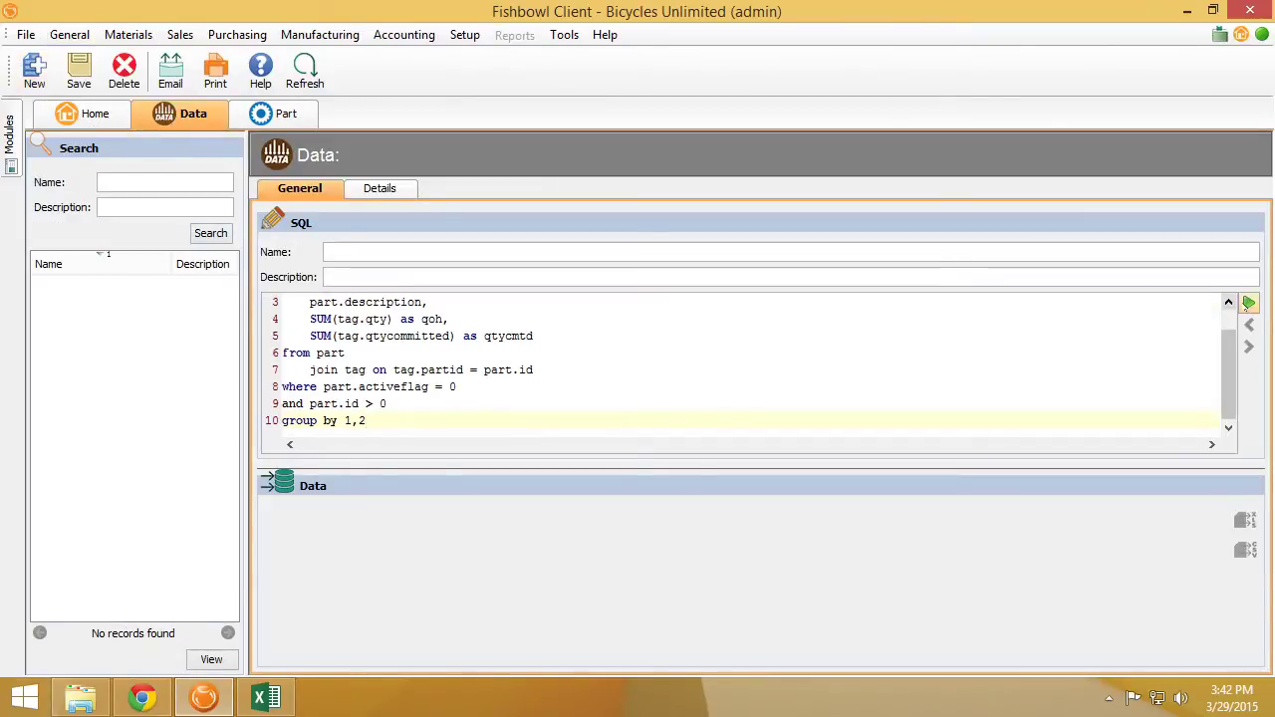
pyautogui.click(1248, 303)
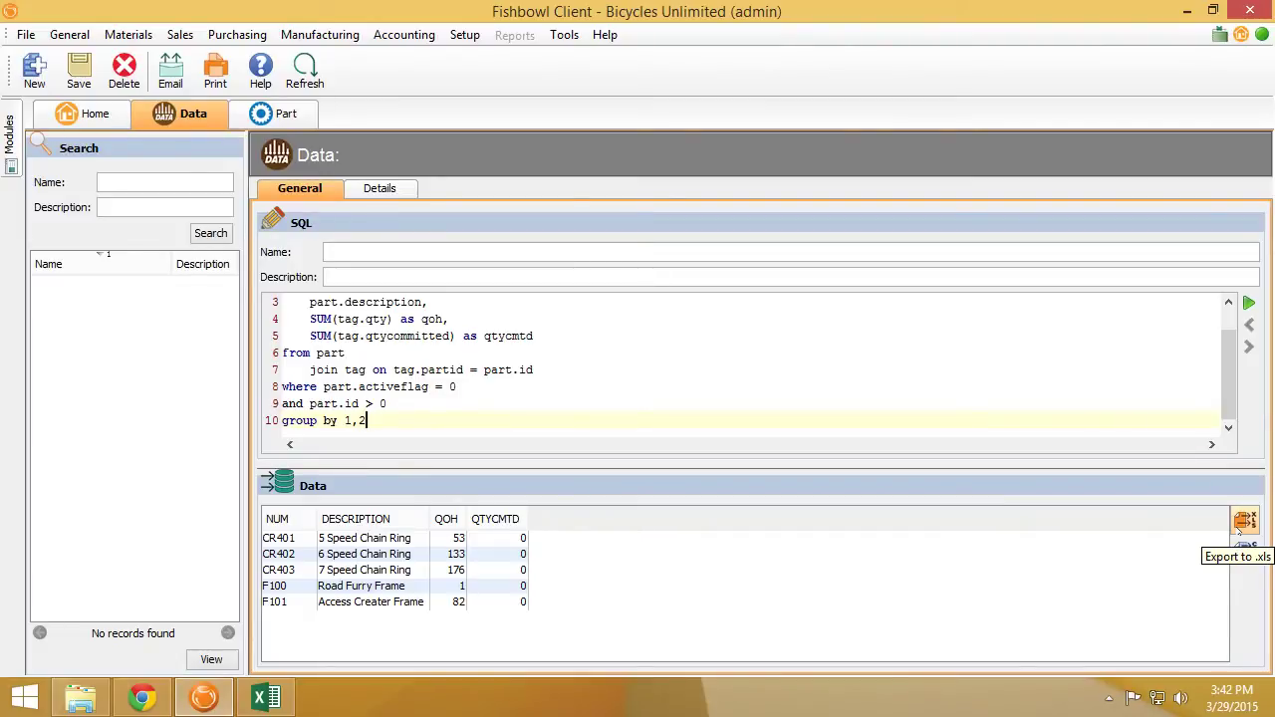
# - Begin exporting the query results to an .xls file, then cancel the export
pyautogui.click(1243, 522)
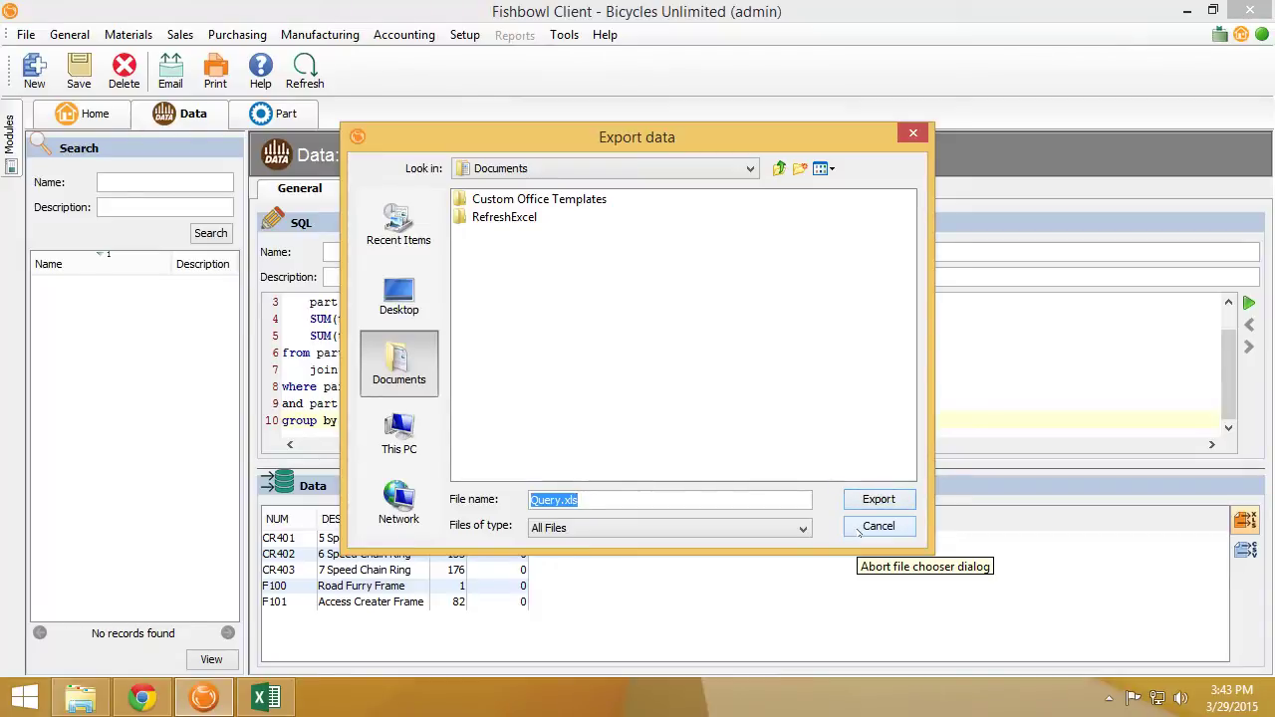
pyautogui.click(859, 531)
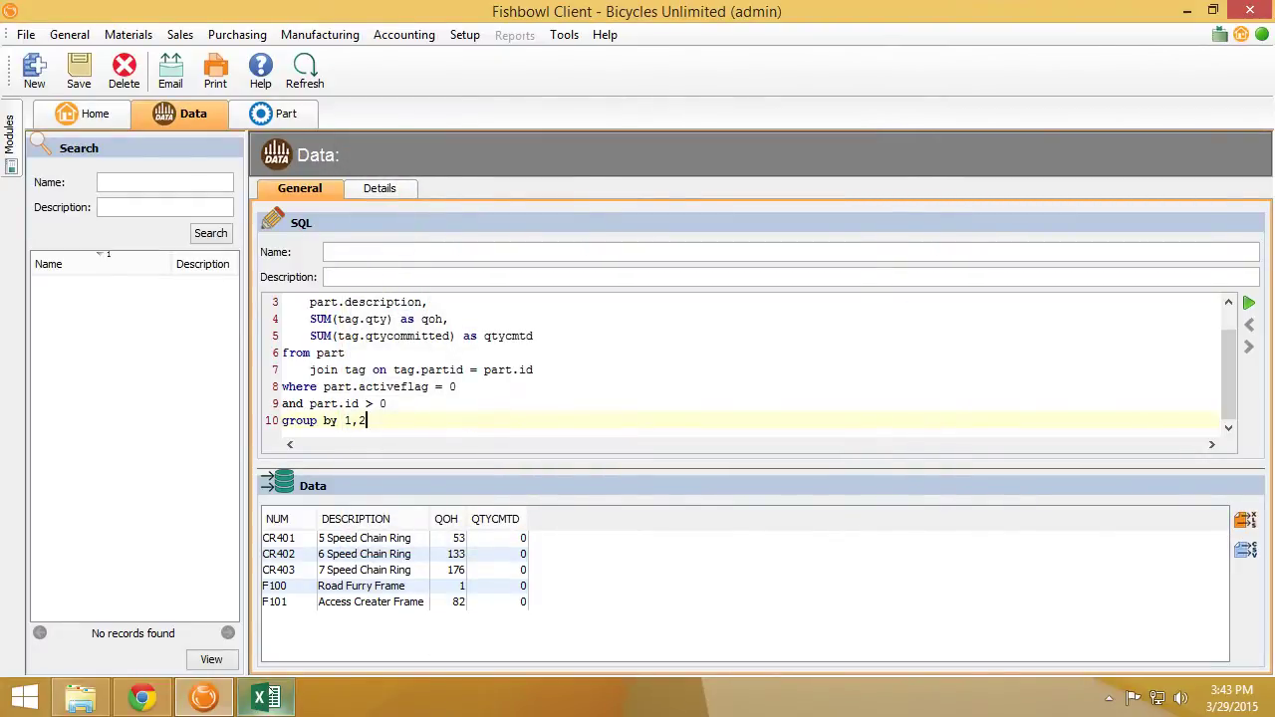
# - Switch to Excel and create a new blank workbook
pyautogui.click(265, 697)
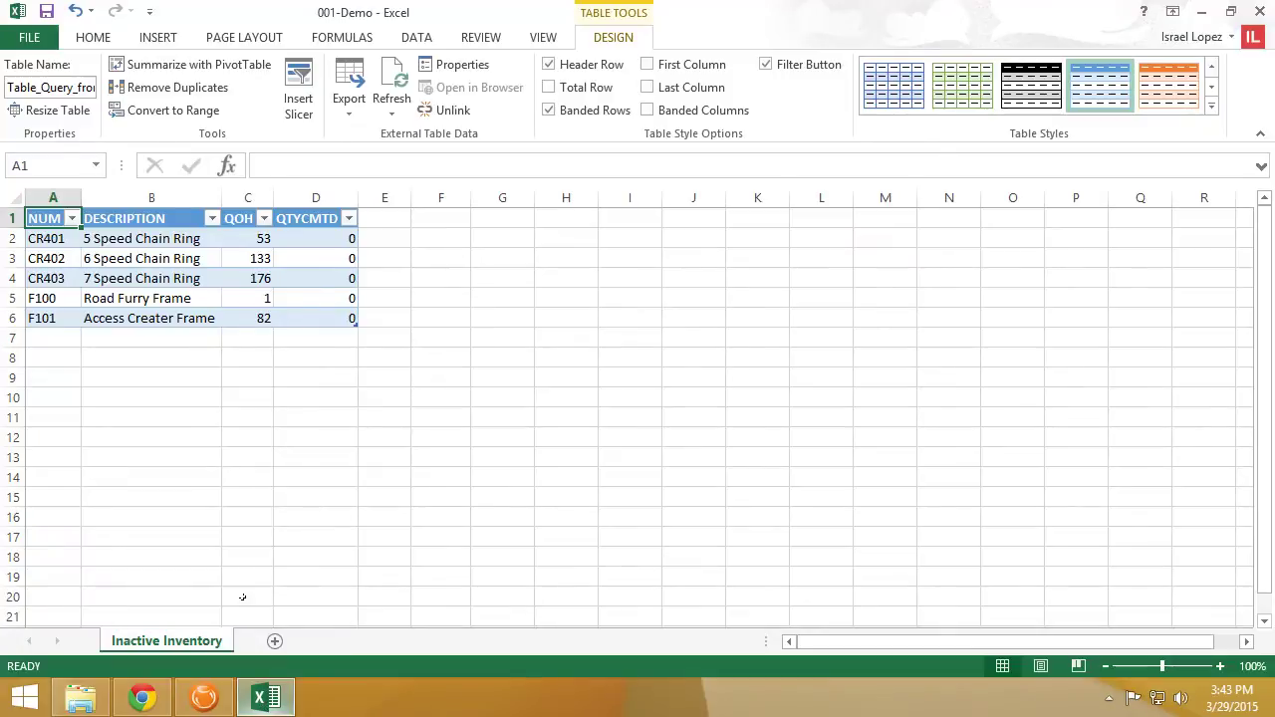
pyautogui.click(35, 47)
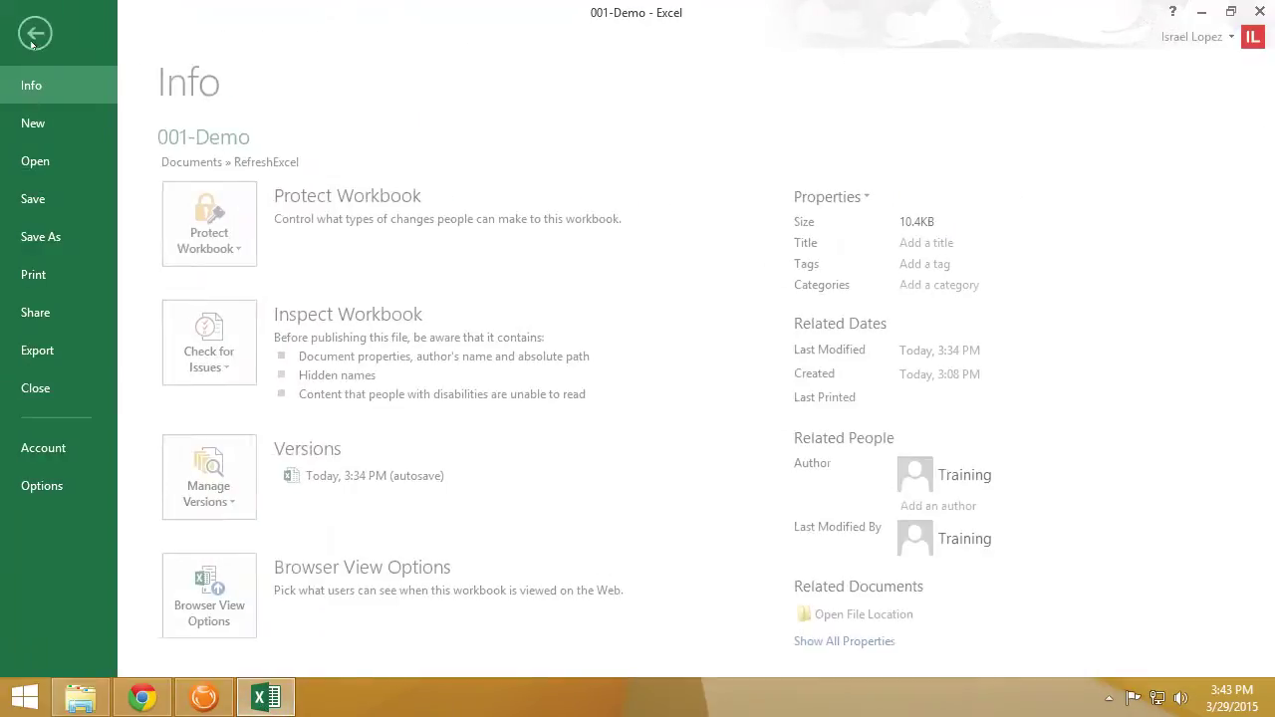
pyautogui.click(44, 122)
pyautogui.click(296, 287)
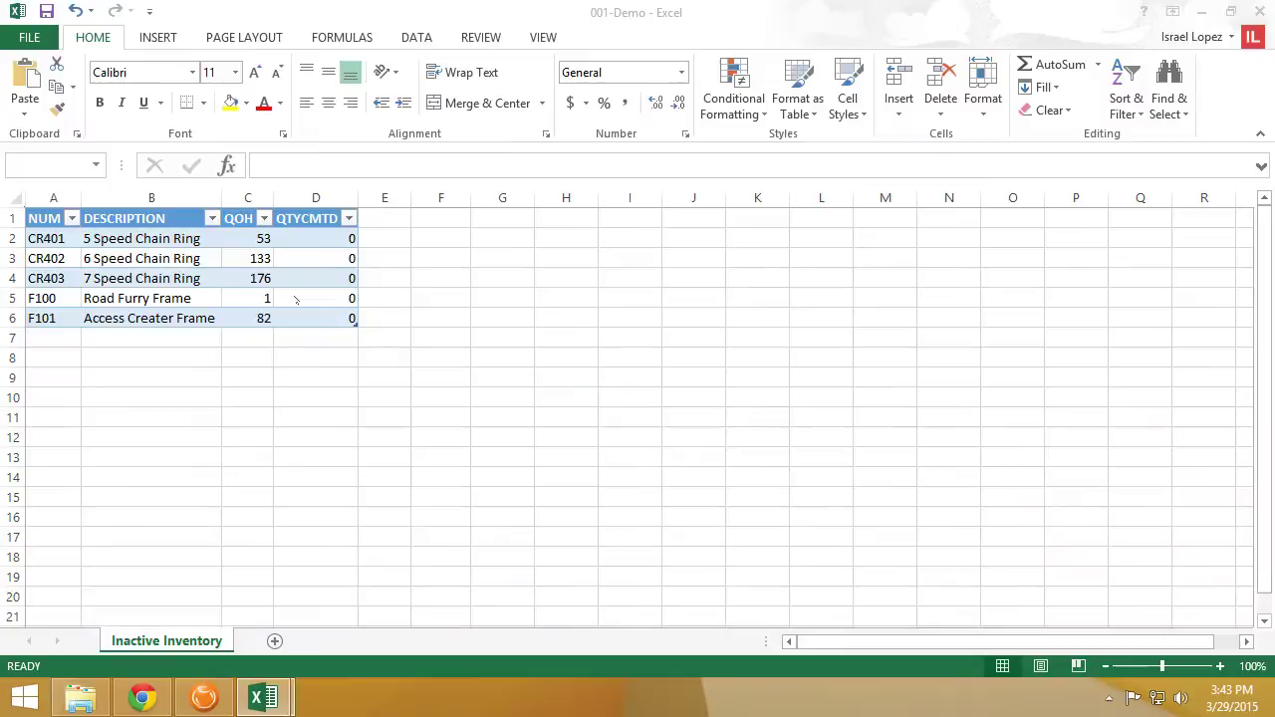
# - Start an external data import from Microsoft Query using the Fishbowl database as the data source
pyautogui.click(413, 38)
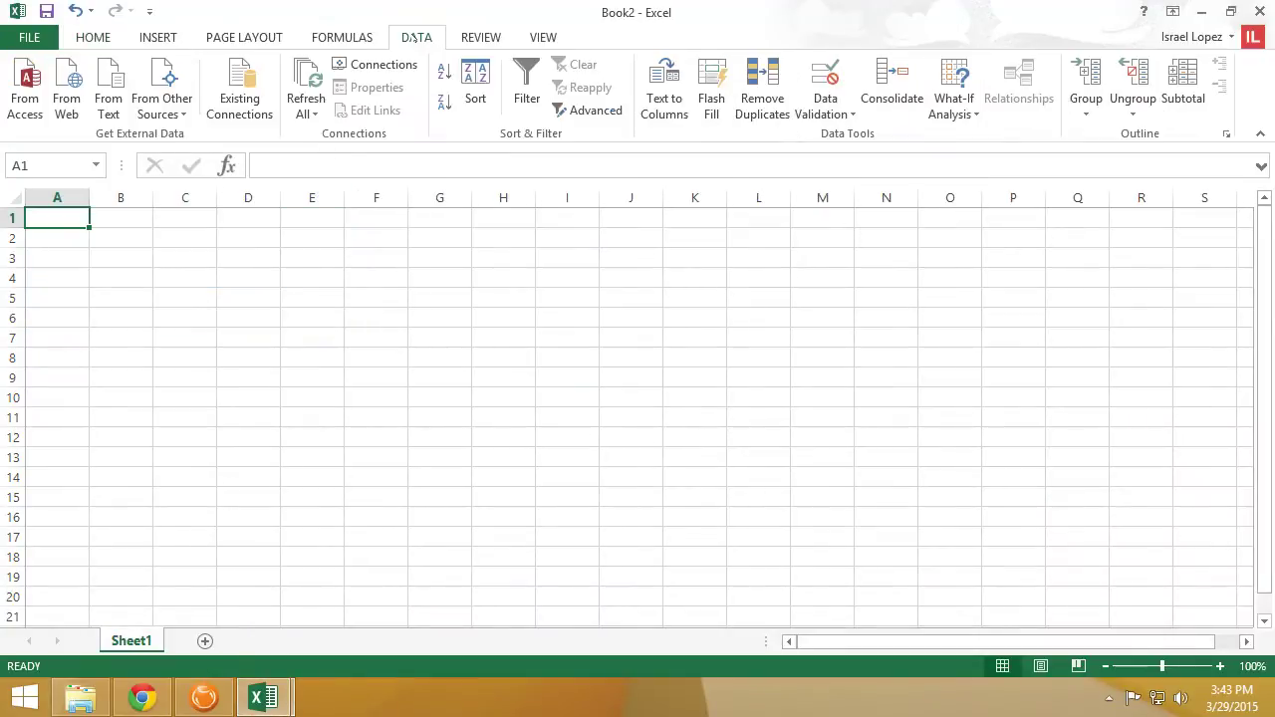
pyautogui.click(189, 111)
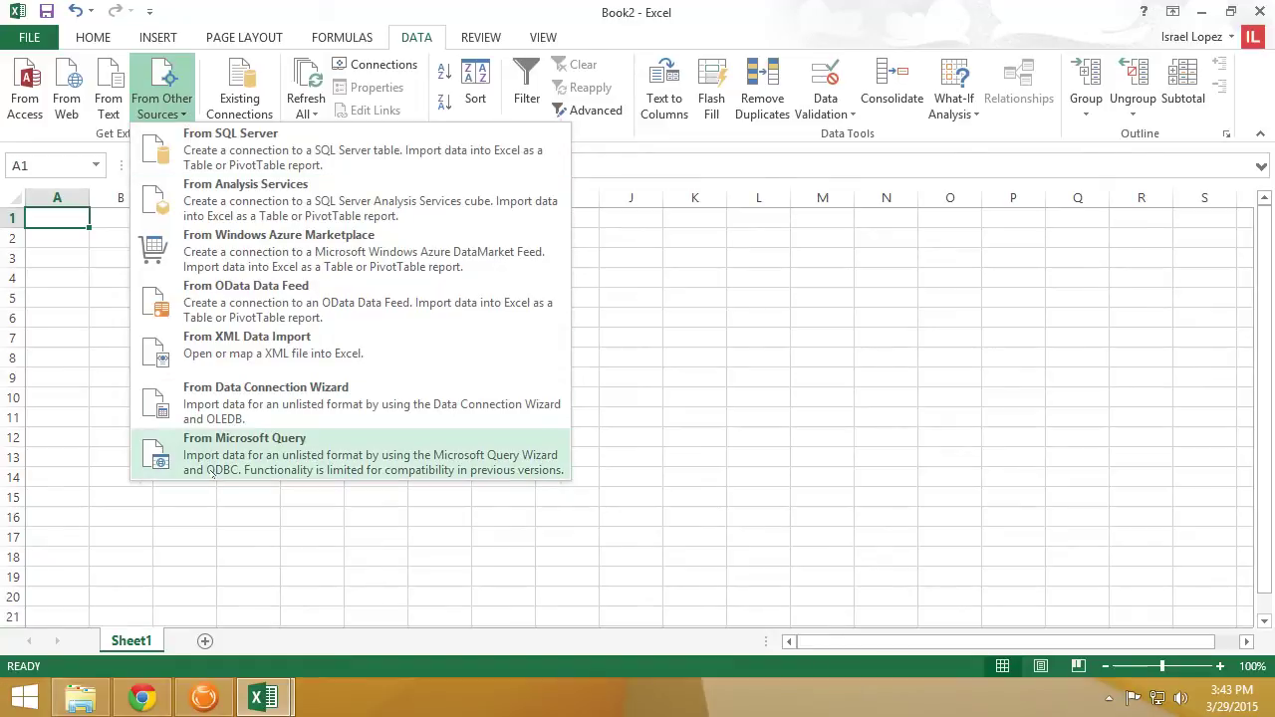
pyautogui.click(218, 469)
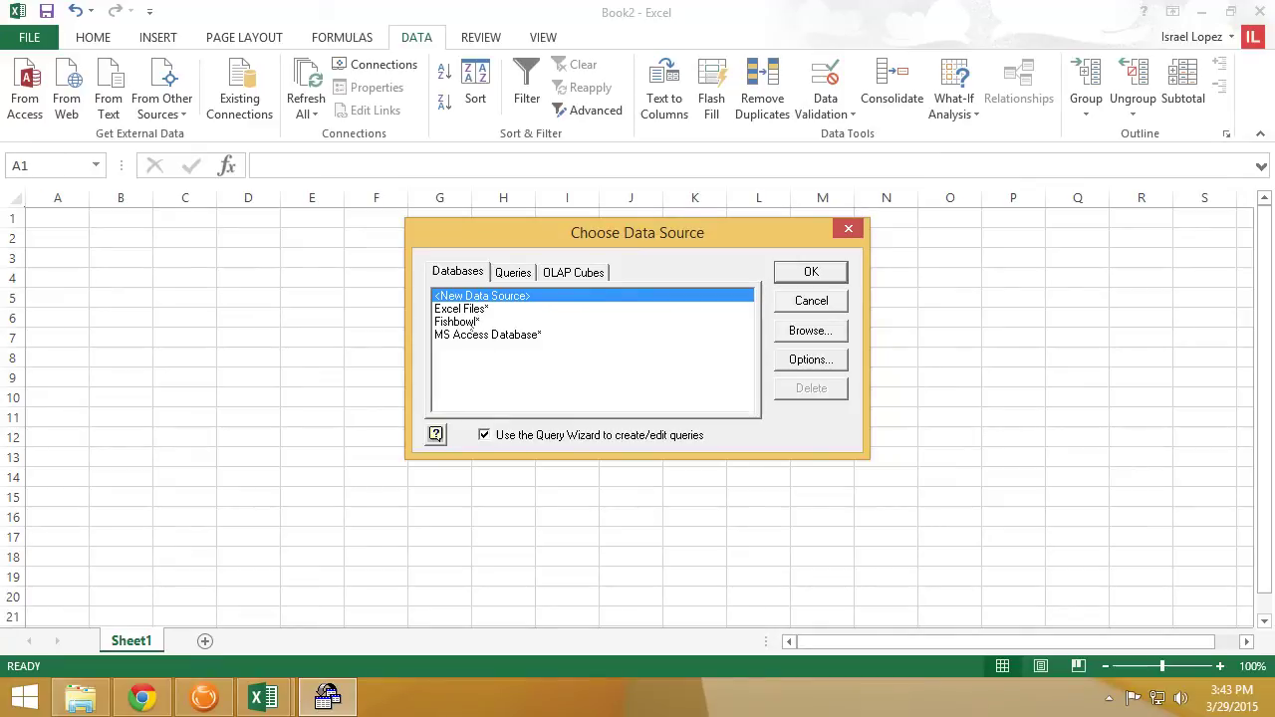
pyautogui.click(588, 322)
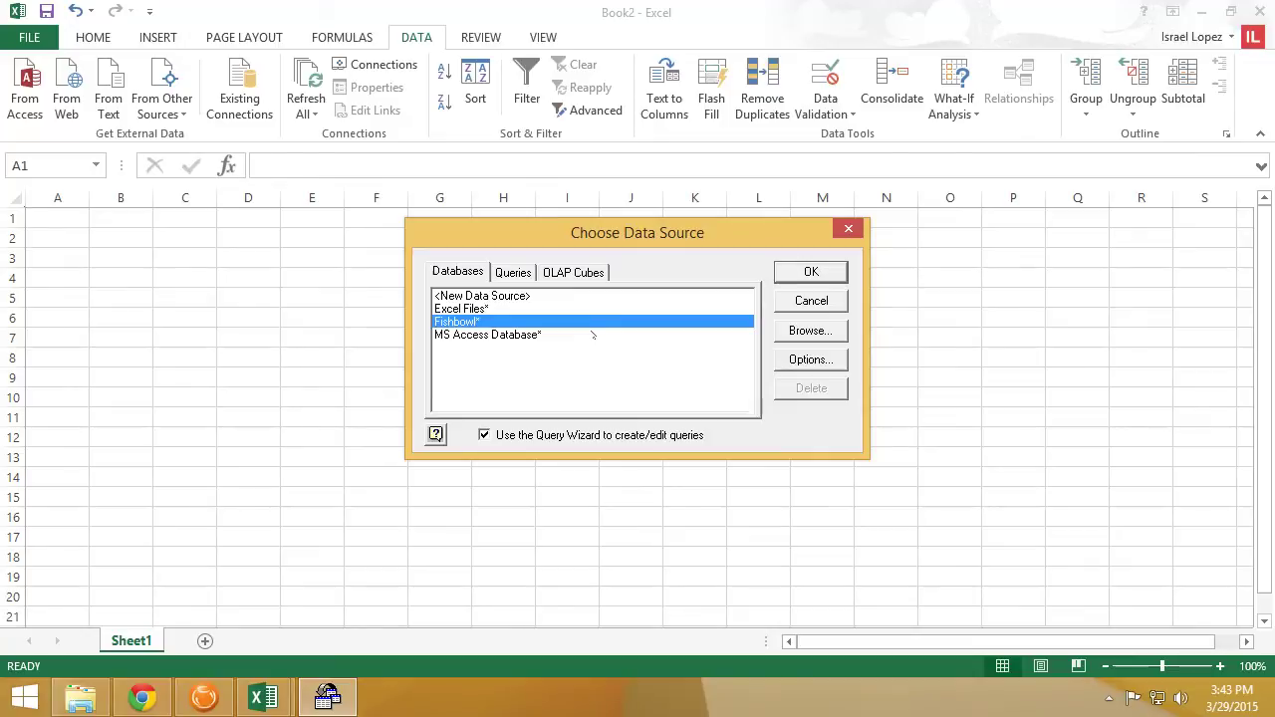
pyautogui.click(797, 272)
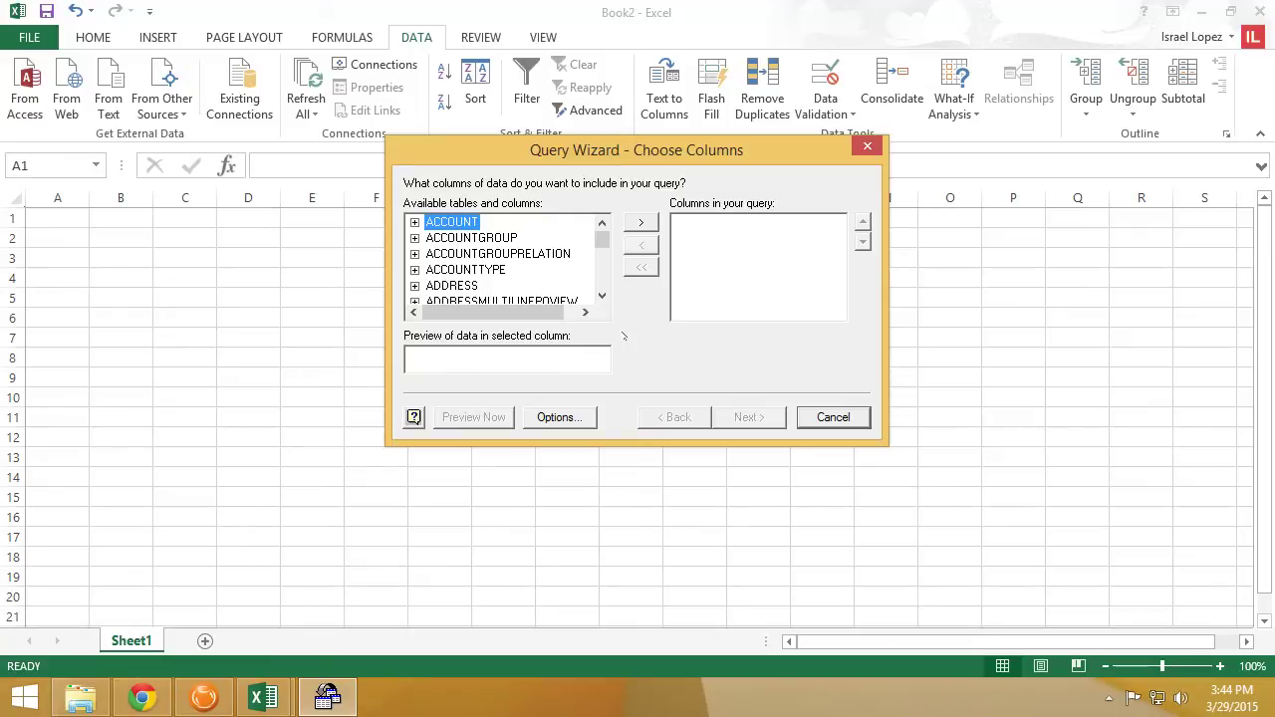
# - Leave the Query Wizard without choosing columns and continue editing in Microsoft Query without adding any tables
pyautogui.moveTo(601, 240); pyautogui.dragTo(601, 261)
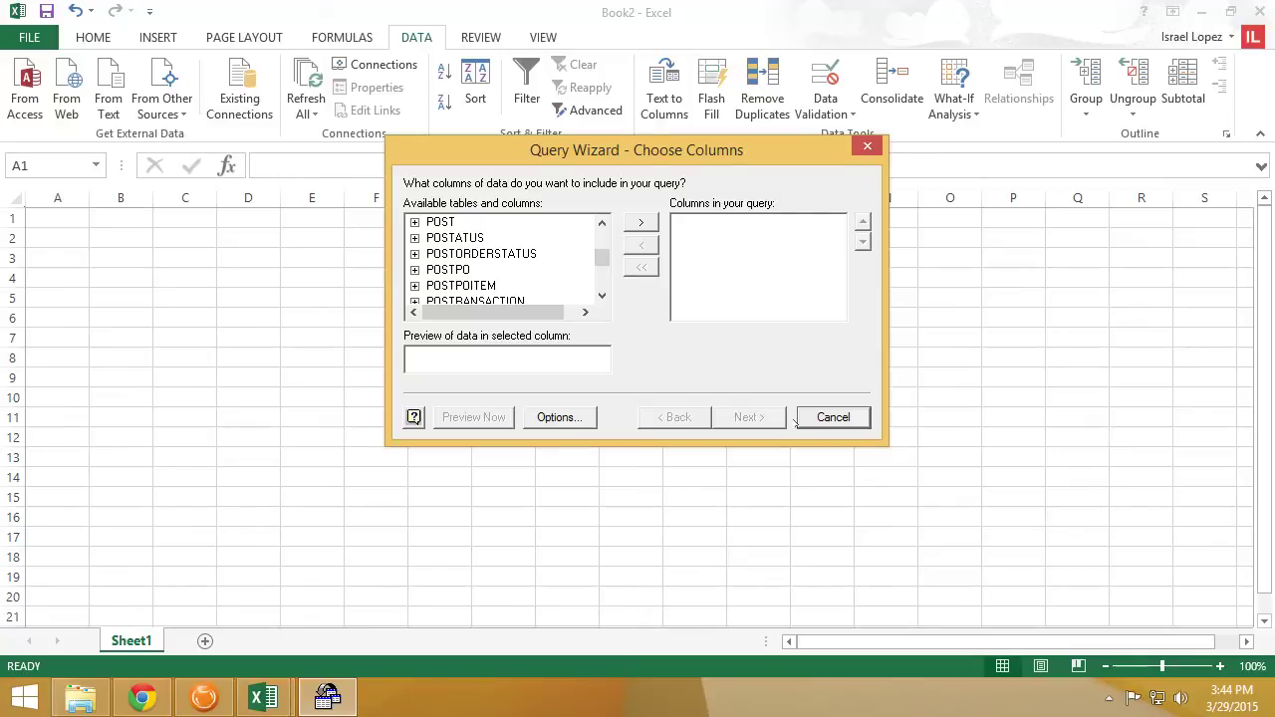
pyautogui.click(820, 420)
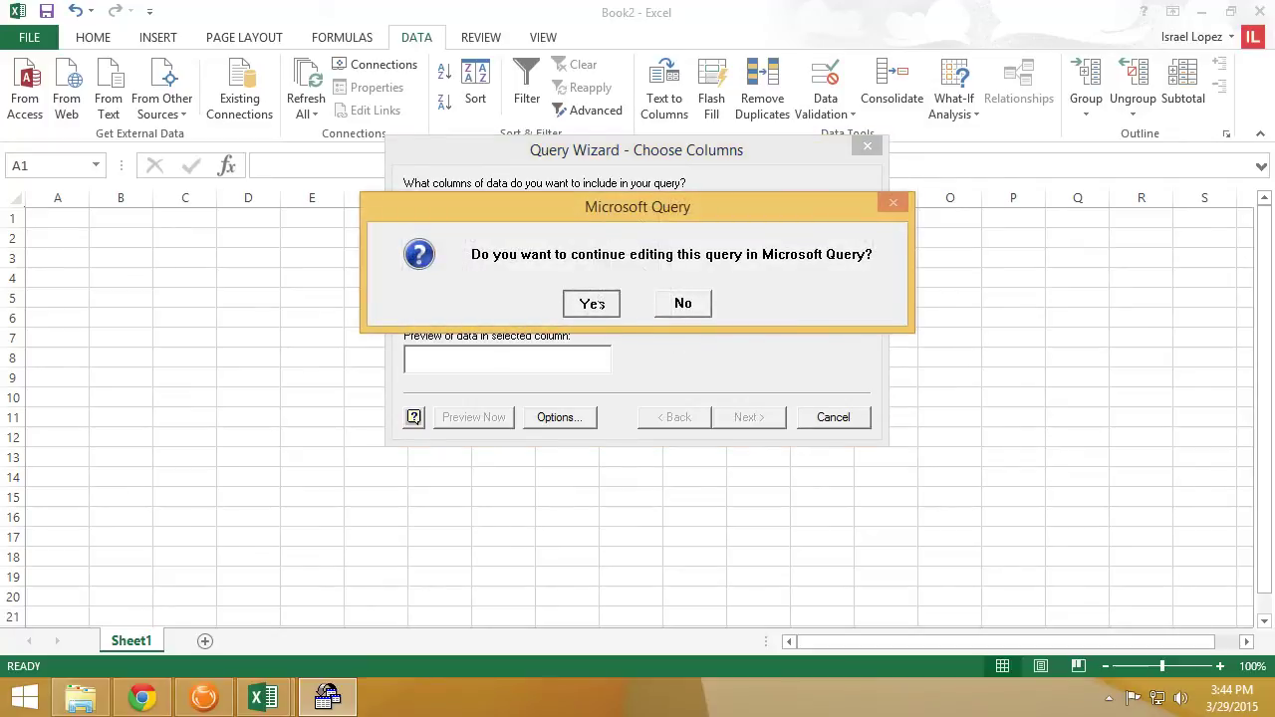
pyautogui.click(598, 304)
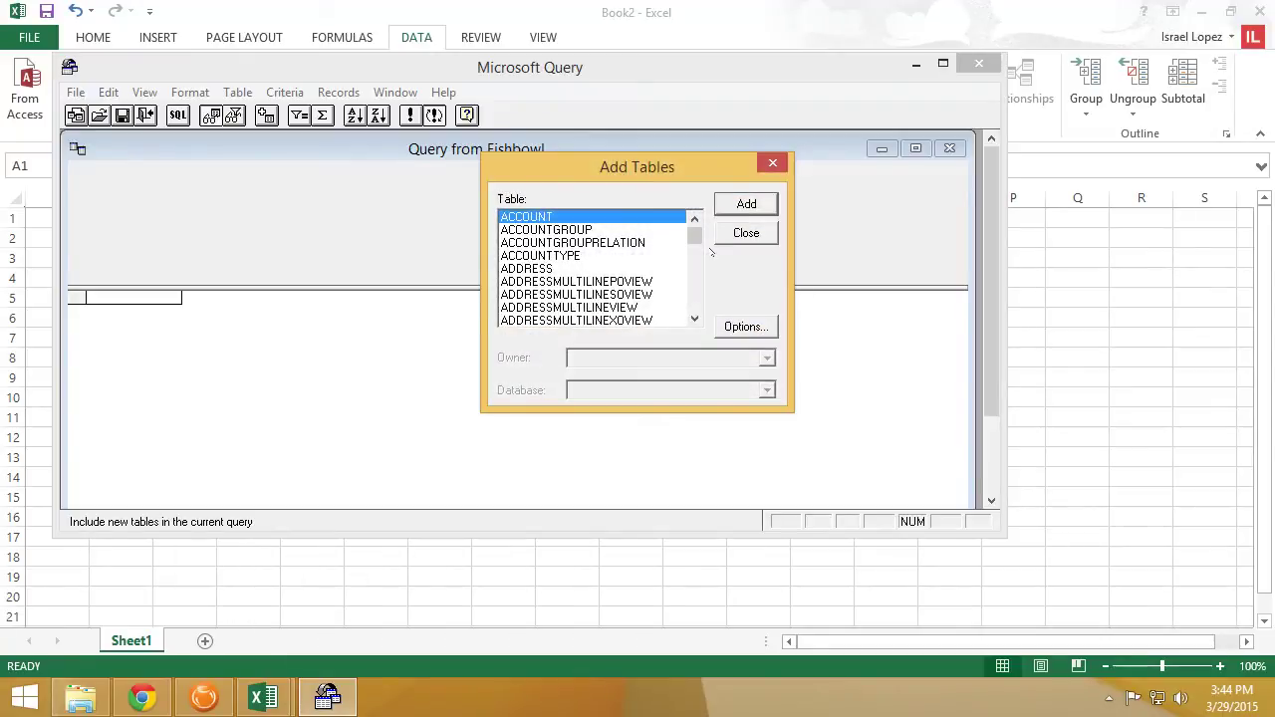
pyautogui.click(740, 235)
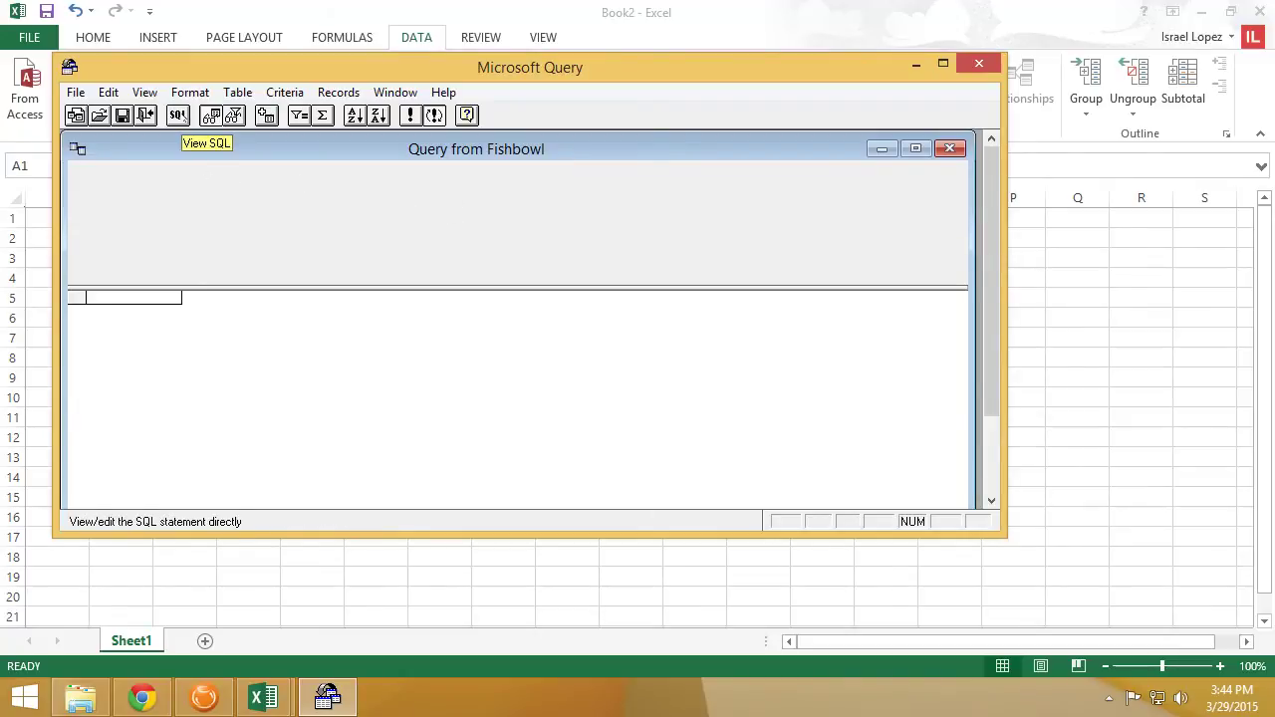
# - Paste the copied inactive-parts SQL as the query's SQL statement and run it despite the lack of graphical representation
pyautogui.click(178, 116)
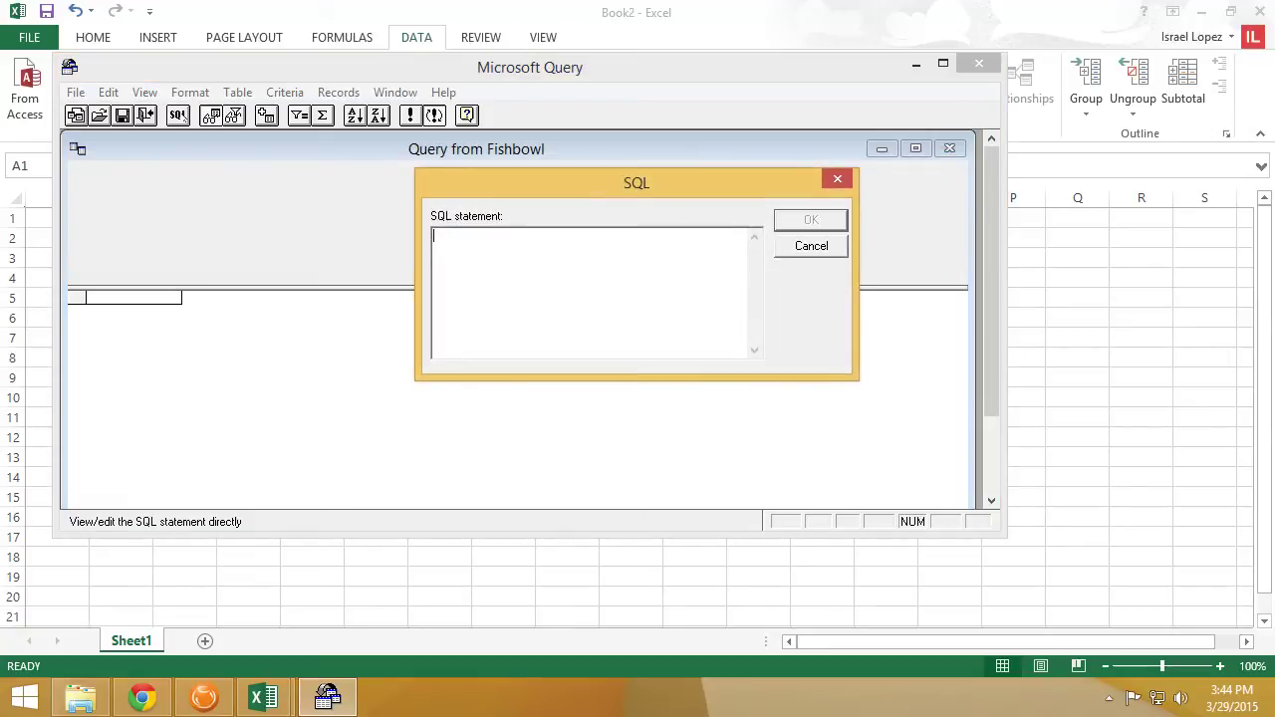
pyautogui.hotkey('ctrl', 'v')
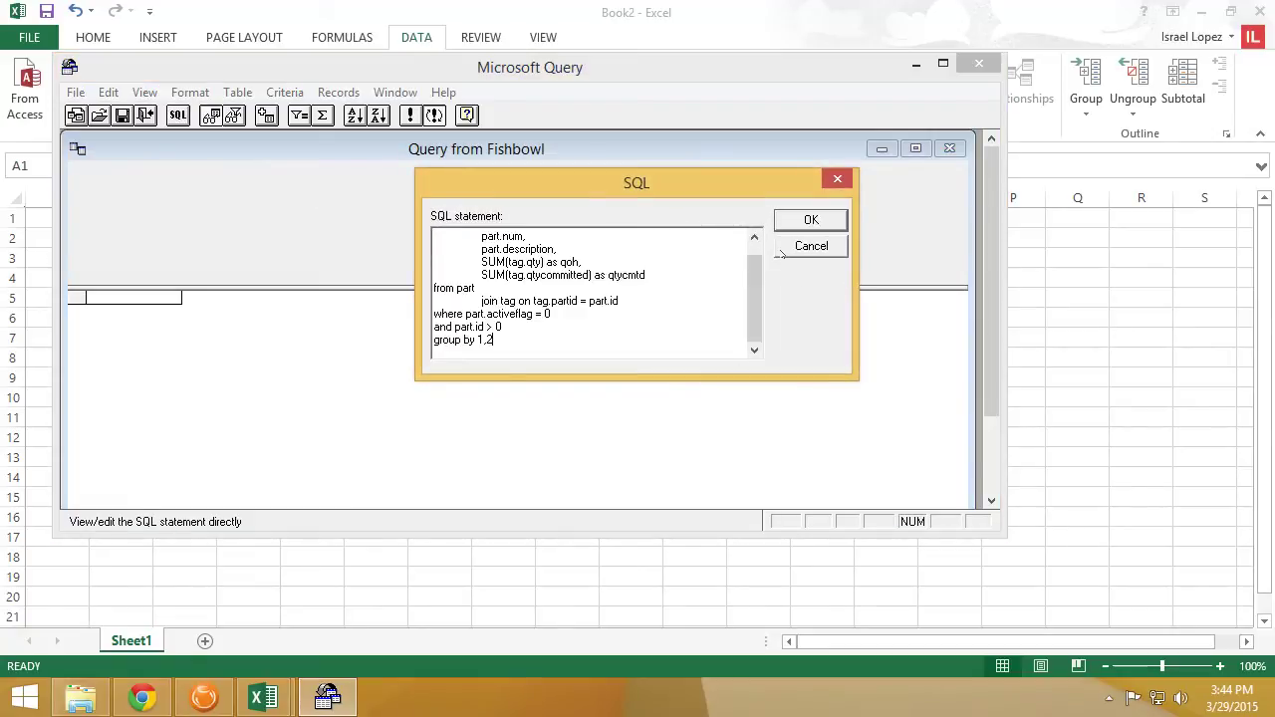
pyautogui.click(810, 220)
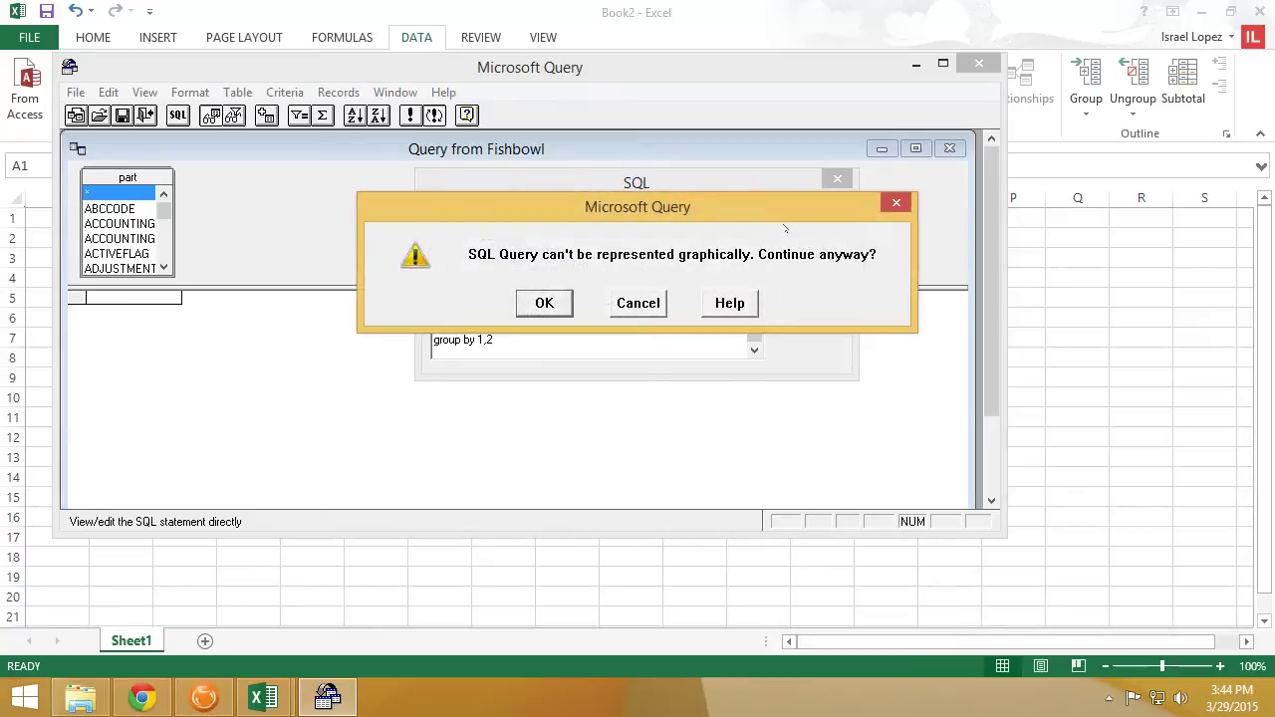
pyautogui.click(545, 303)
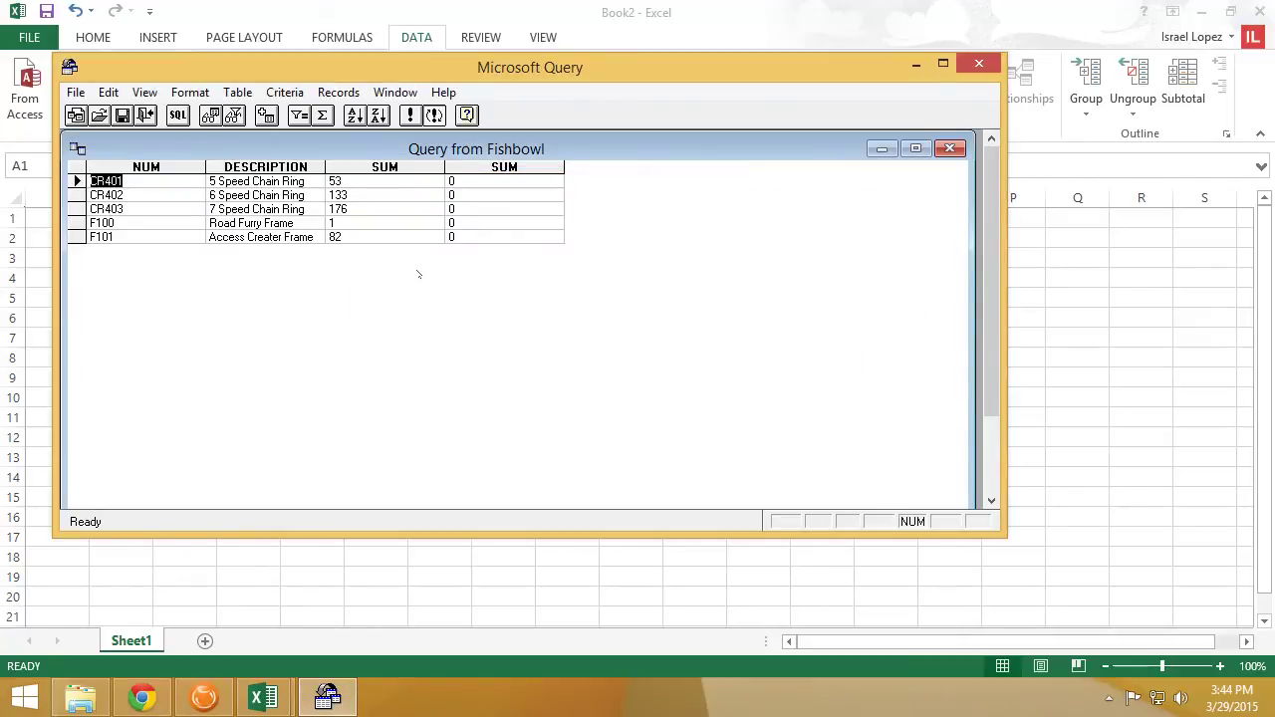
# - Return the query data to Excel as a table in the existing worksheet at =$A$1
pyautogui.click(77, 93)
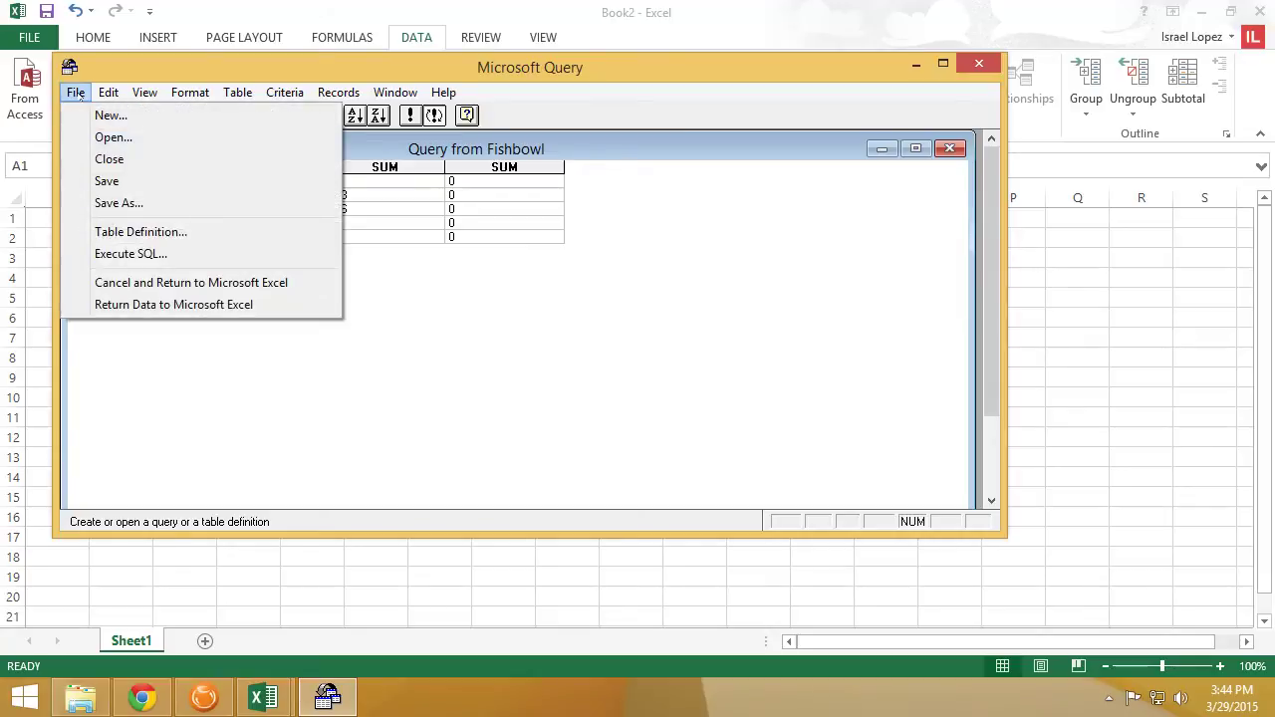
pyautogui.click(300, 306)
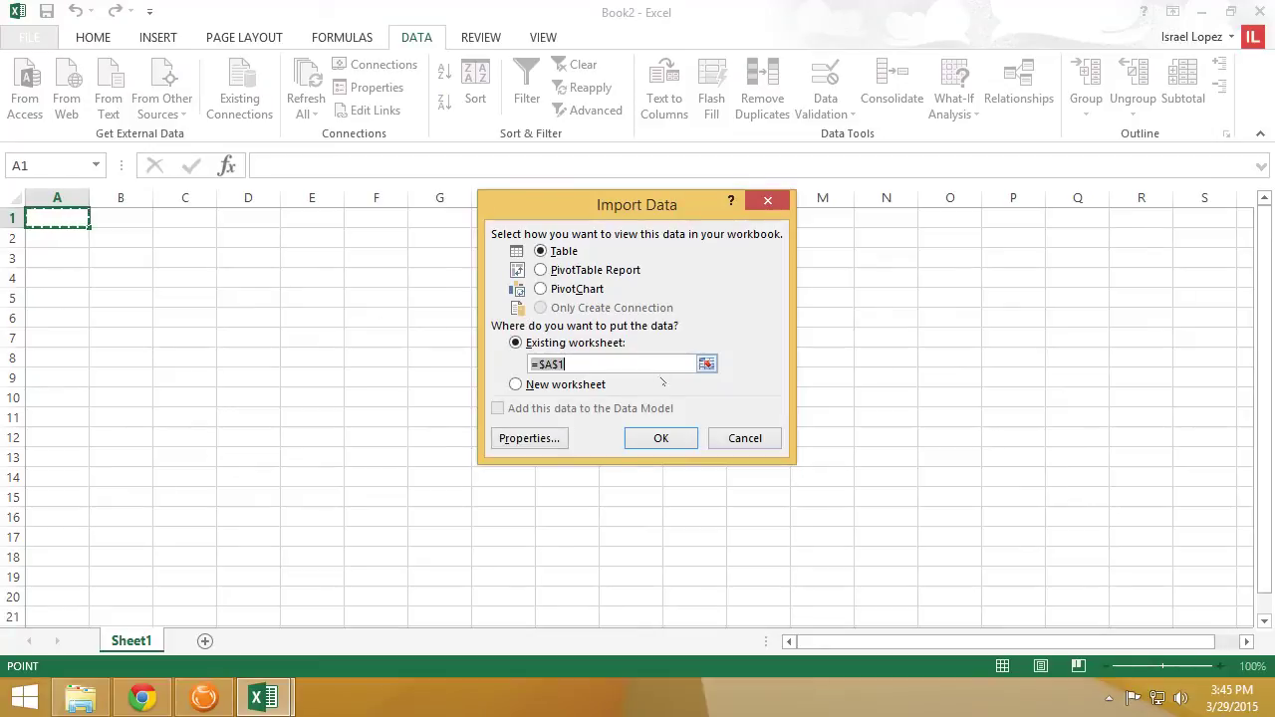
pyautogui.click(662, 439)
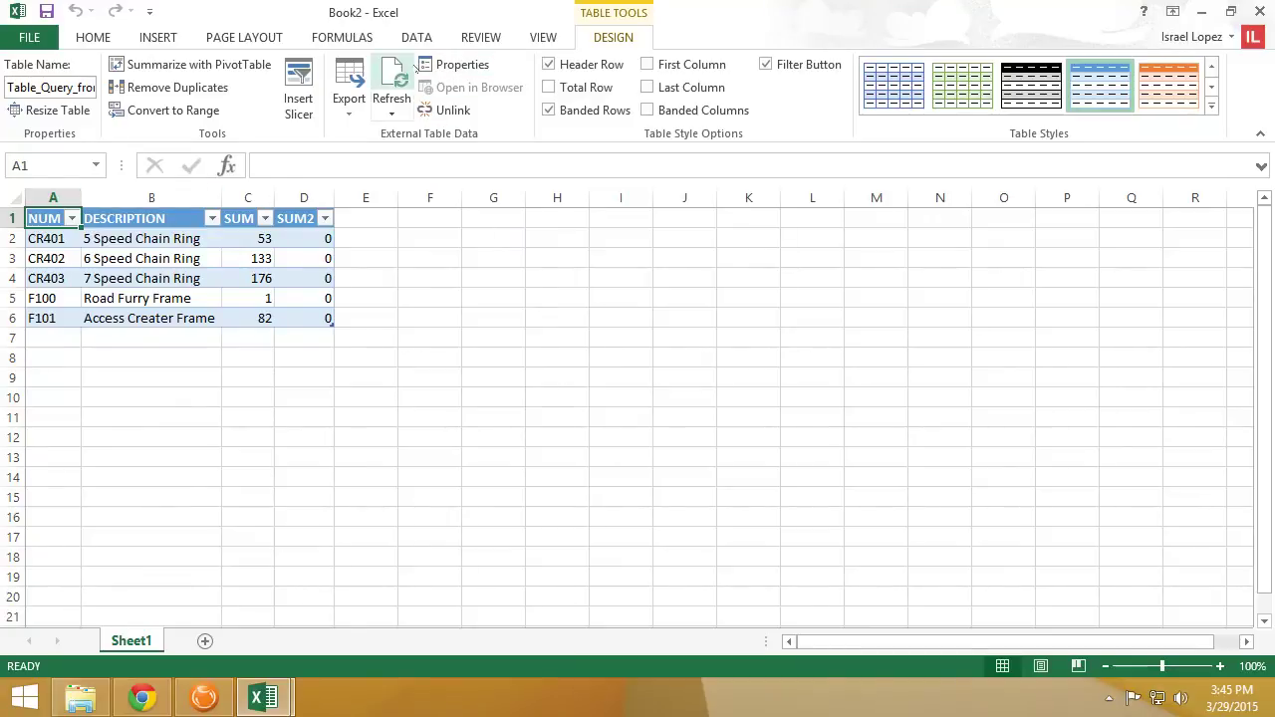
# - Replace the command text of the table's Fishbowl connection with the copied SQL that aliases the sums as qoh and qtycmtd, and apply it
pyautogui.click(453, 64)
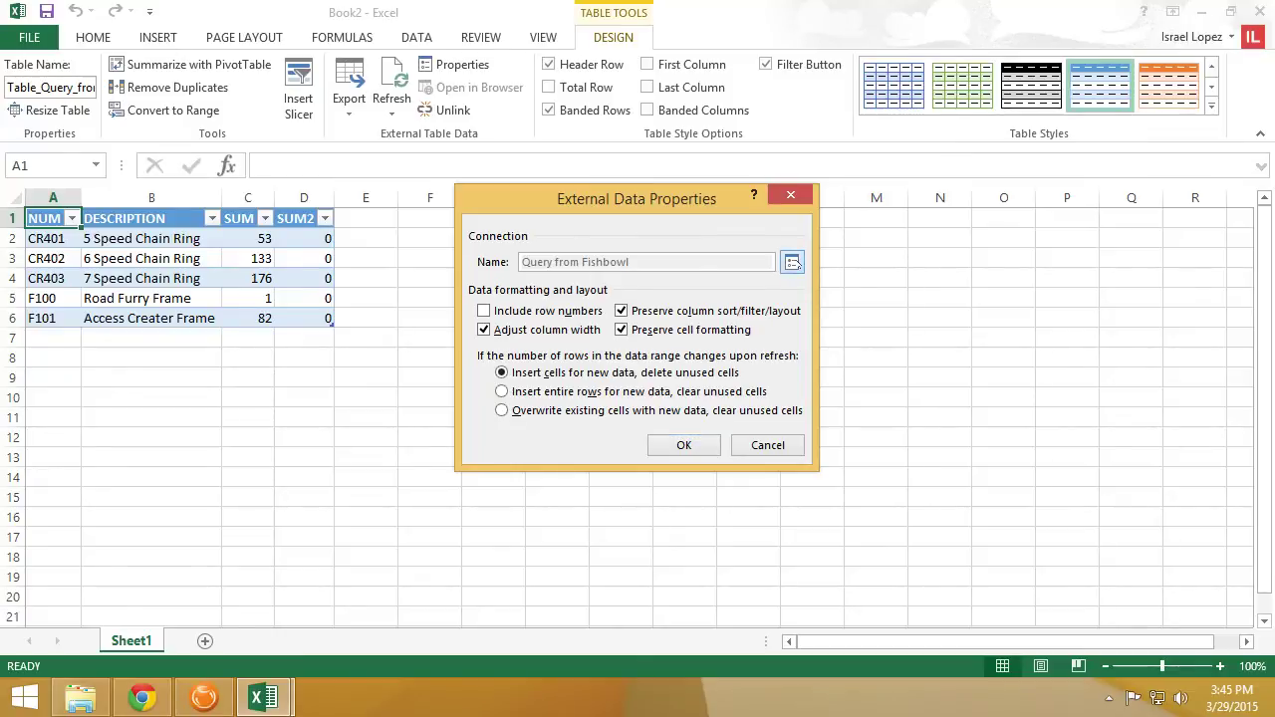
pyautogui.click(792, 262)
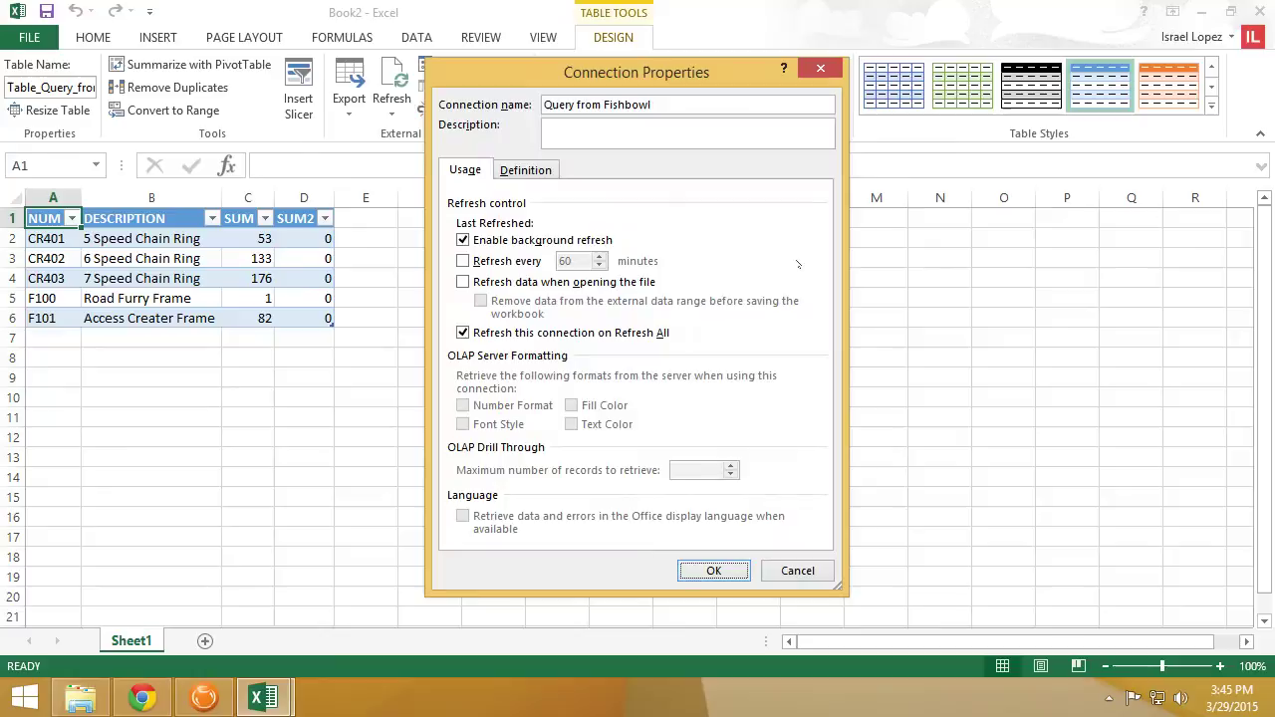
pyautogui.click(553, 170)
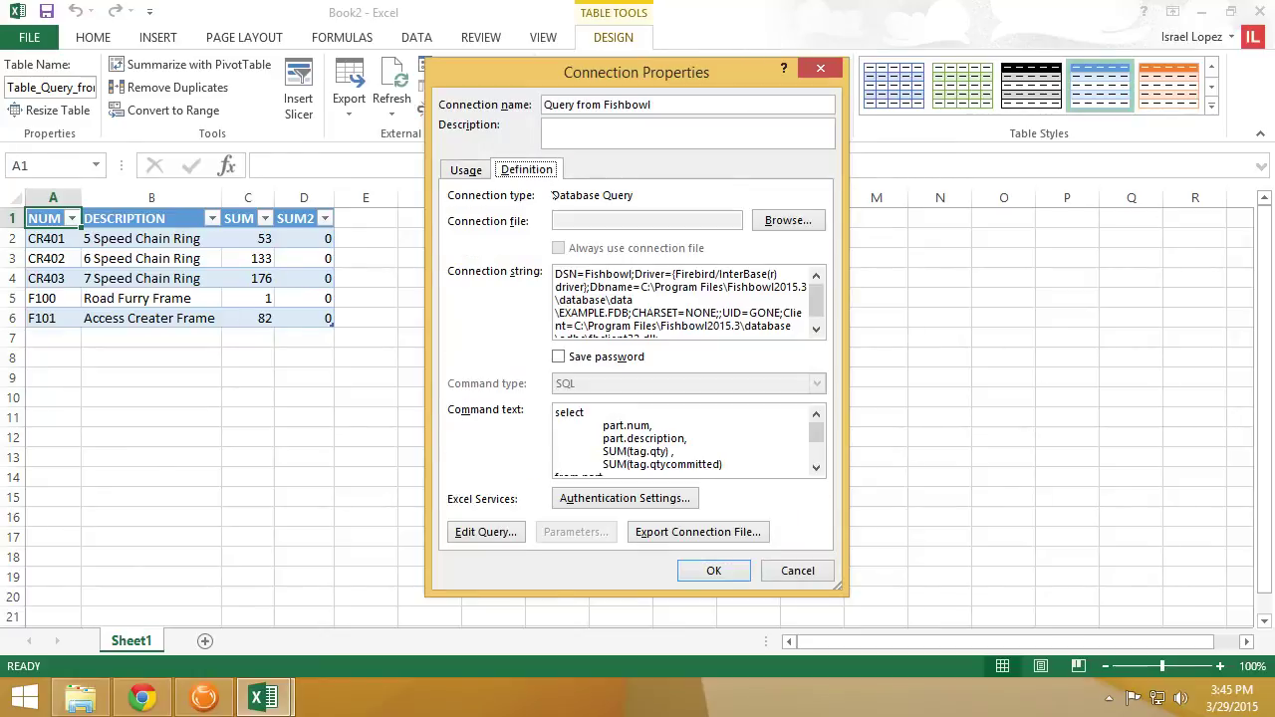
pyautogui.click(585, 413)
pyautogui.hotkey('ctrl', 'a')
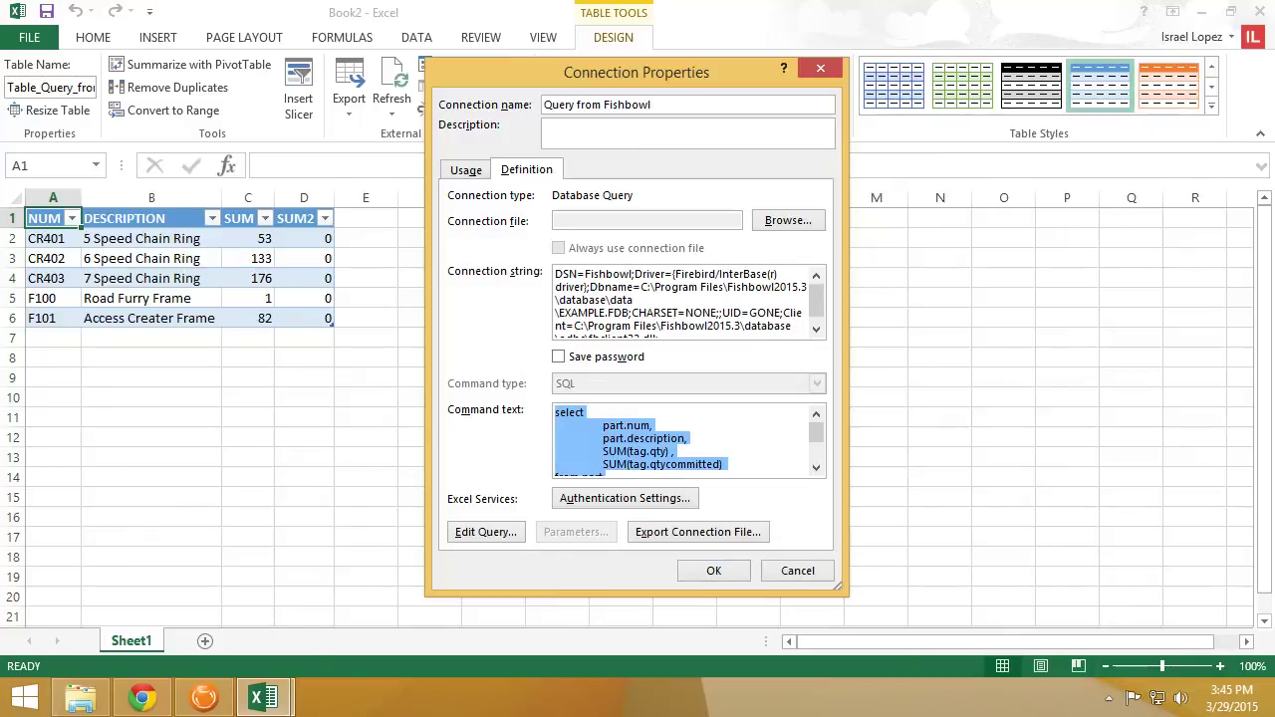
pyautogui.hotkey('ctrl', 'End')
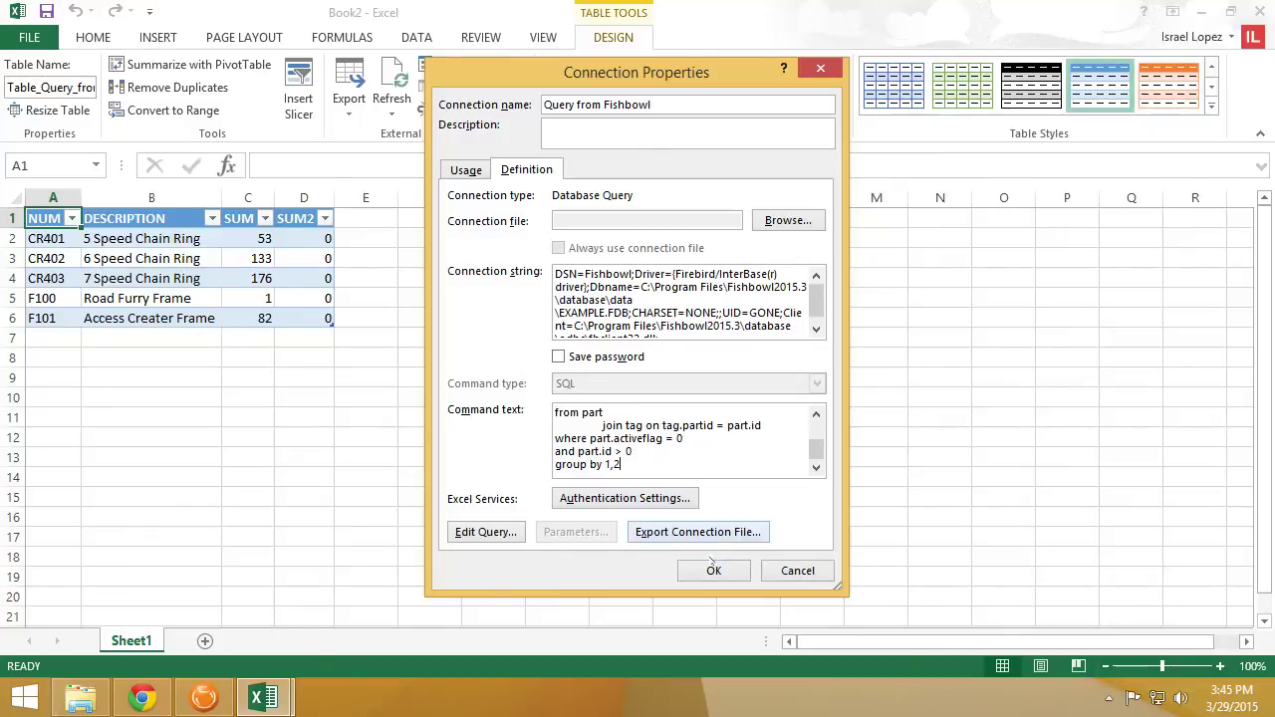
pyautogui.click(714, 567)
pyautogui.click(684, 450)
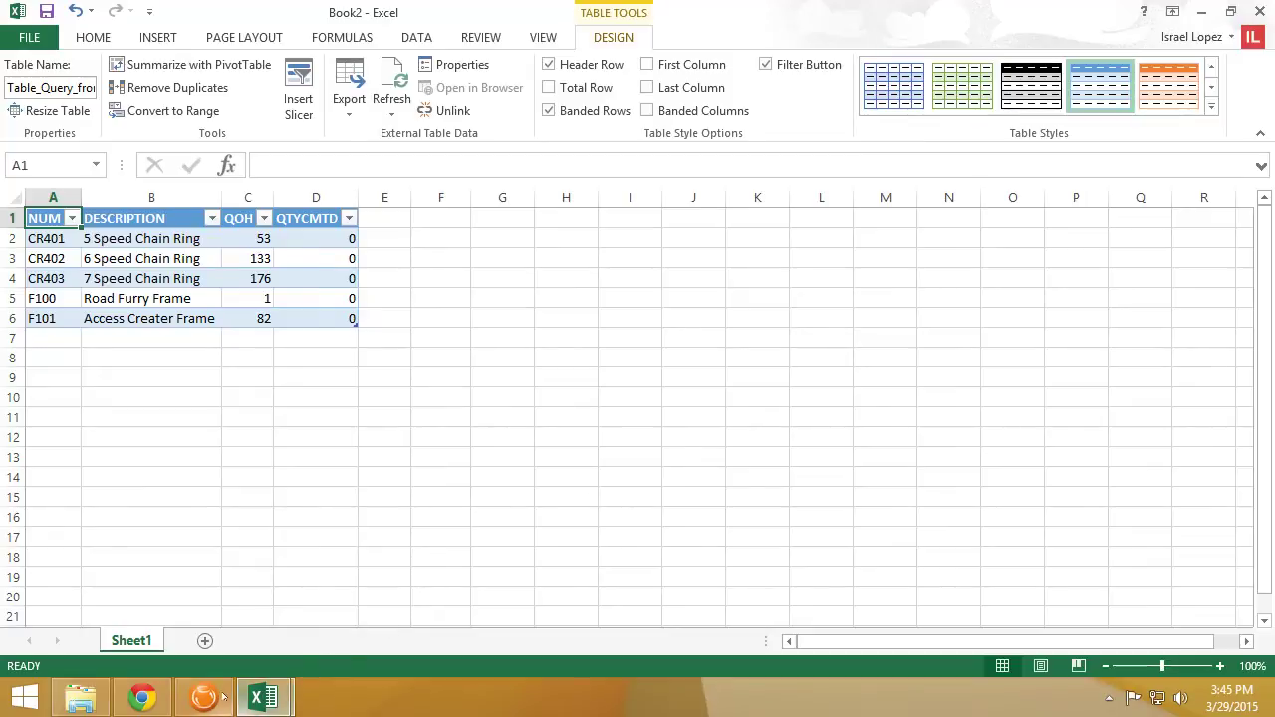
# - Switch to Fishbowl, mark part F101 as active, and save it with the same status applied to all associated products
pyautogui.hotkey('alt', 'Tab')
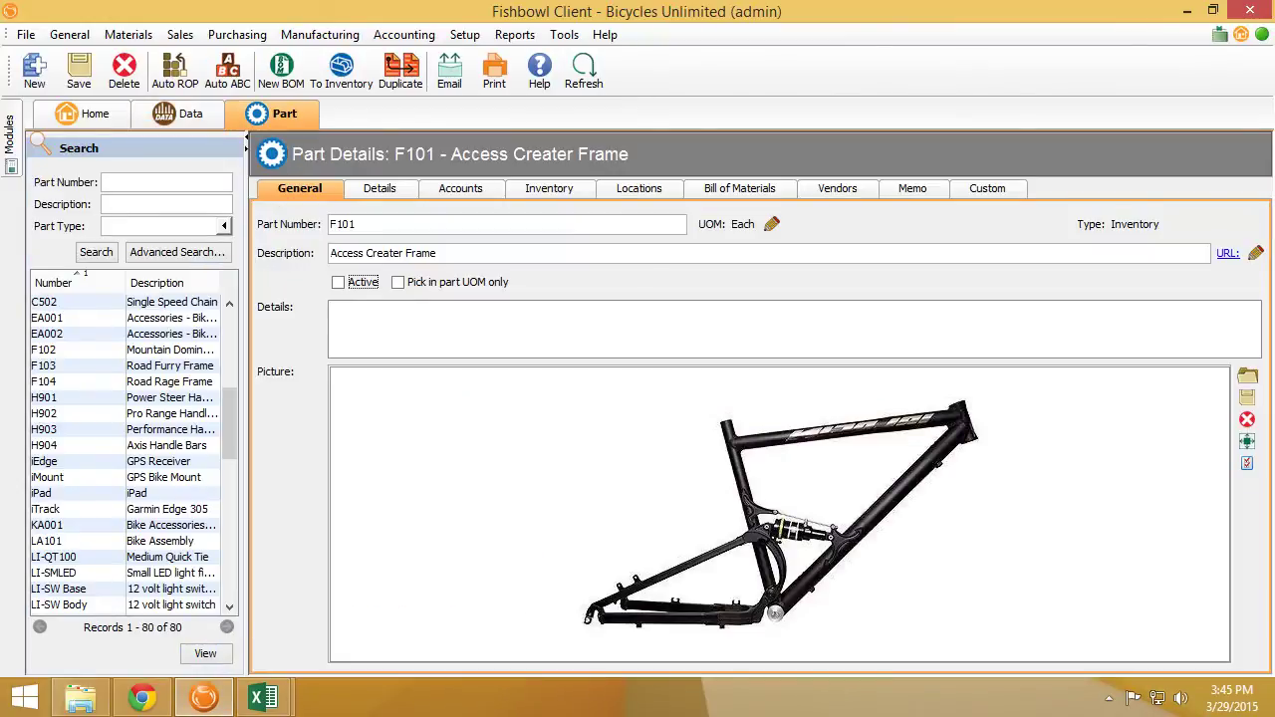
pyautogui.click(338, 282)
pyautogui.click(79, 70)
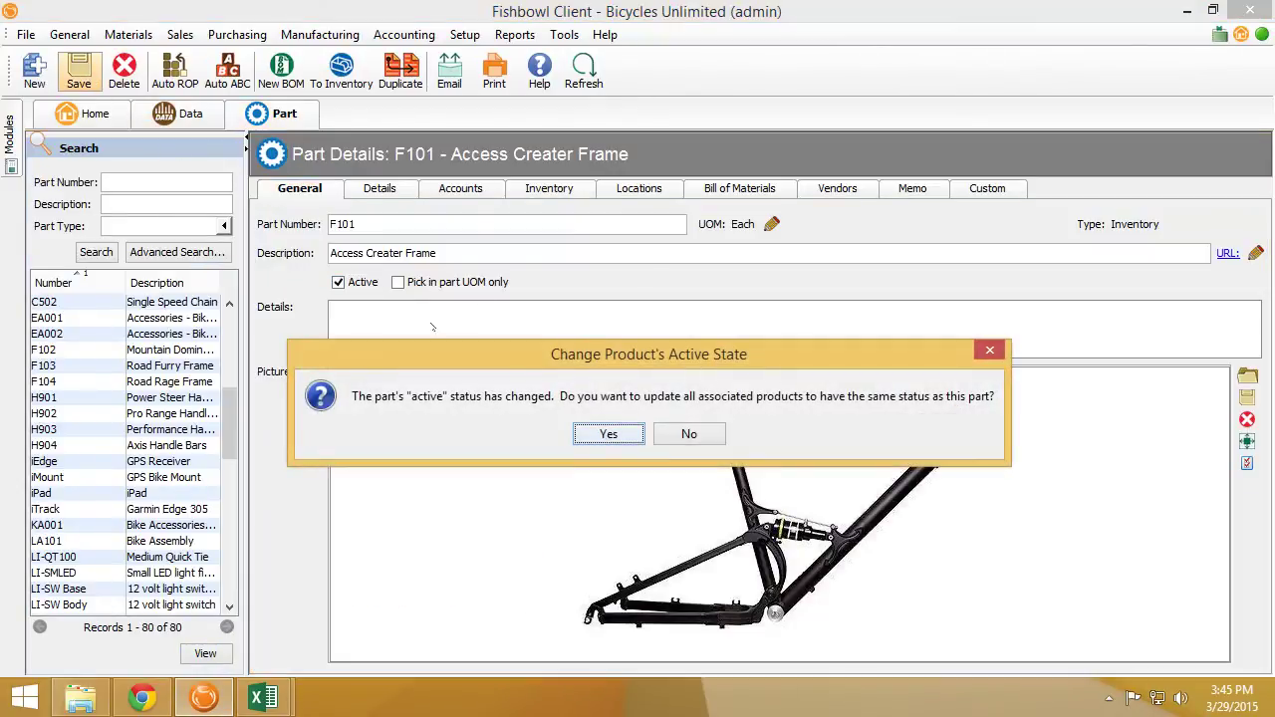
pyautogui.click(608, 435)
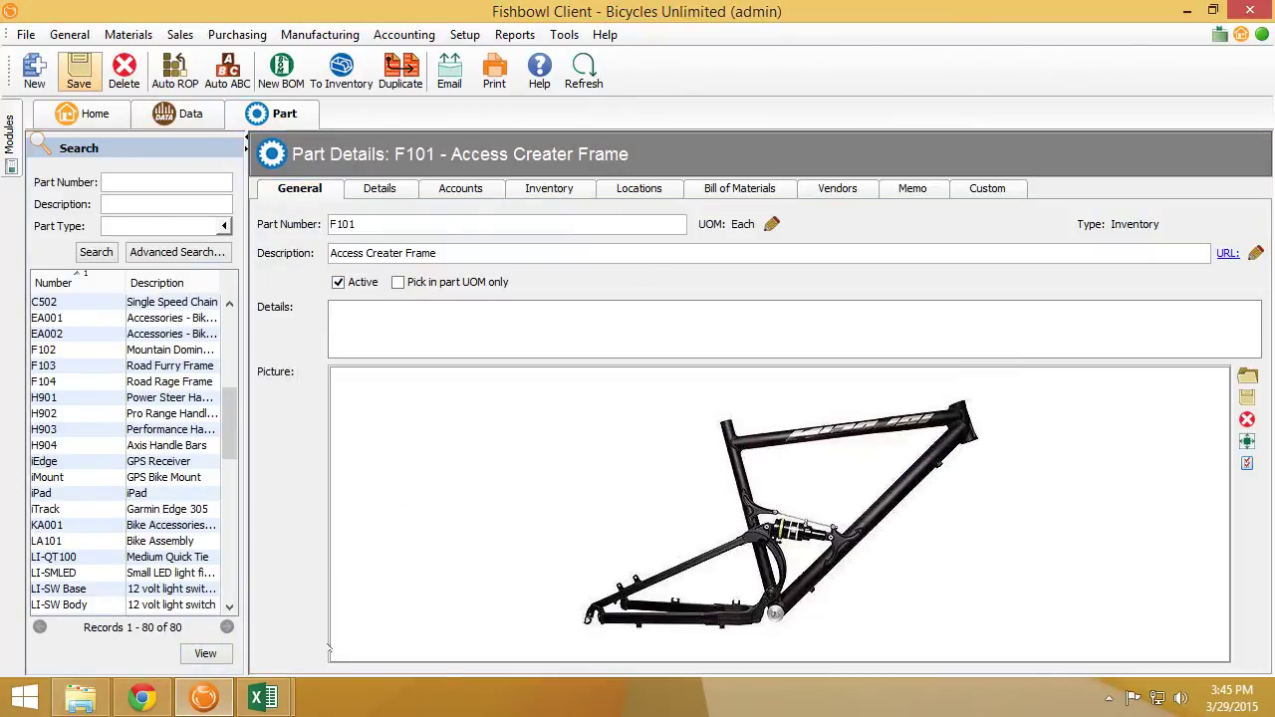
# - Return to the Excel workbook and refresh the inactive-parts table from the Fishbowl database
pyautogui.click(262, 698)
pyautogui.moveTo(376, 630)
pyautogui.click(370, 549)
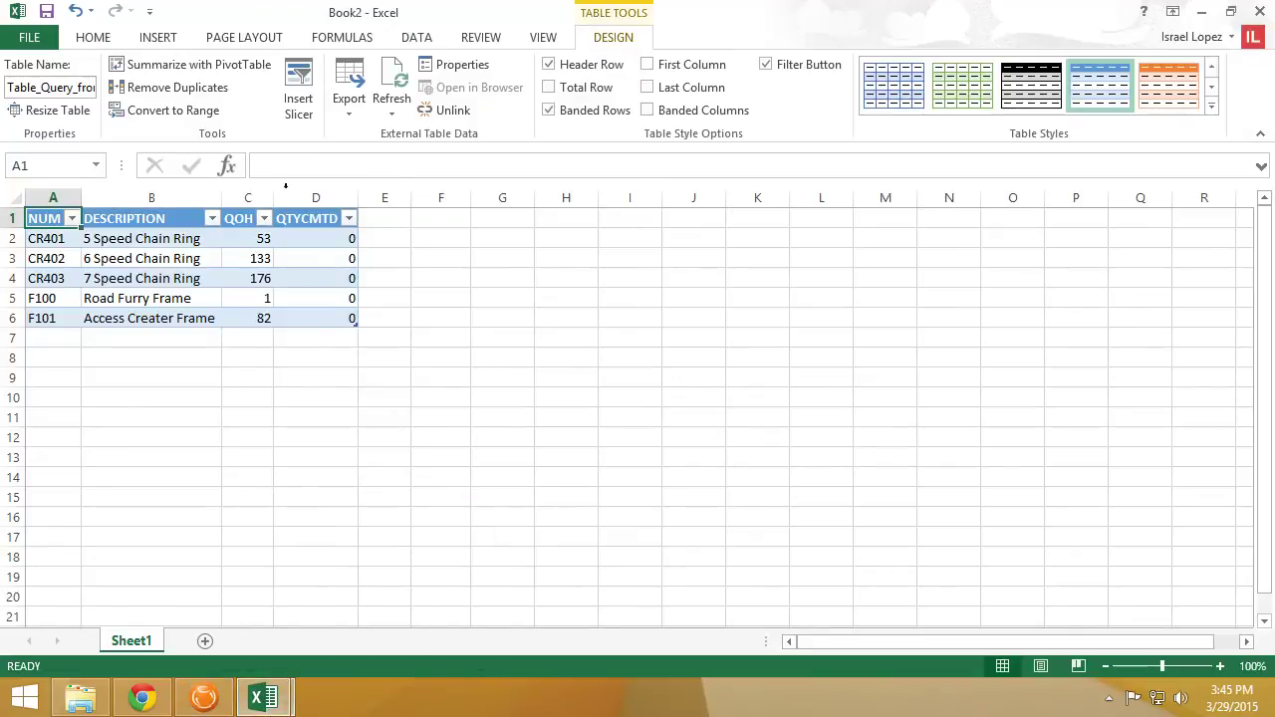
pyautogui.click(403, 65)
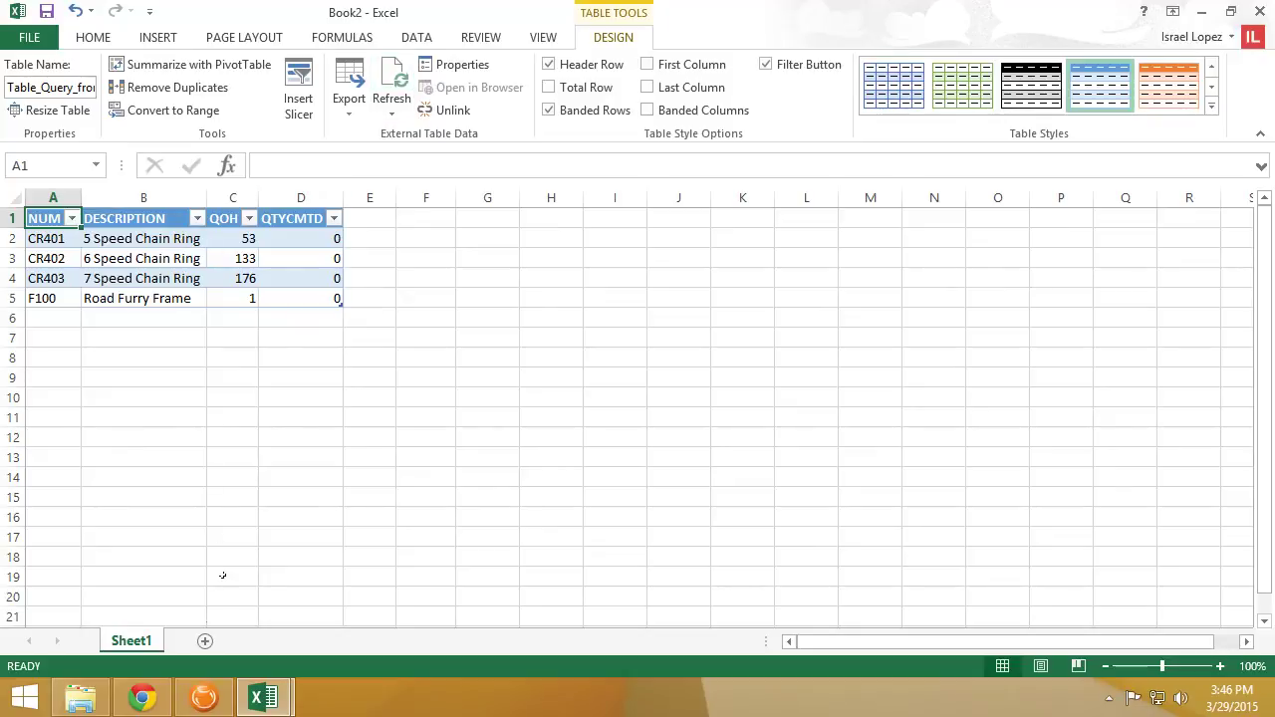
# - Switch to Chrome and go from the inactive-parts query topic to the FB User Group forum's home page
pyautogui.click(142, 697)
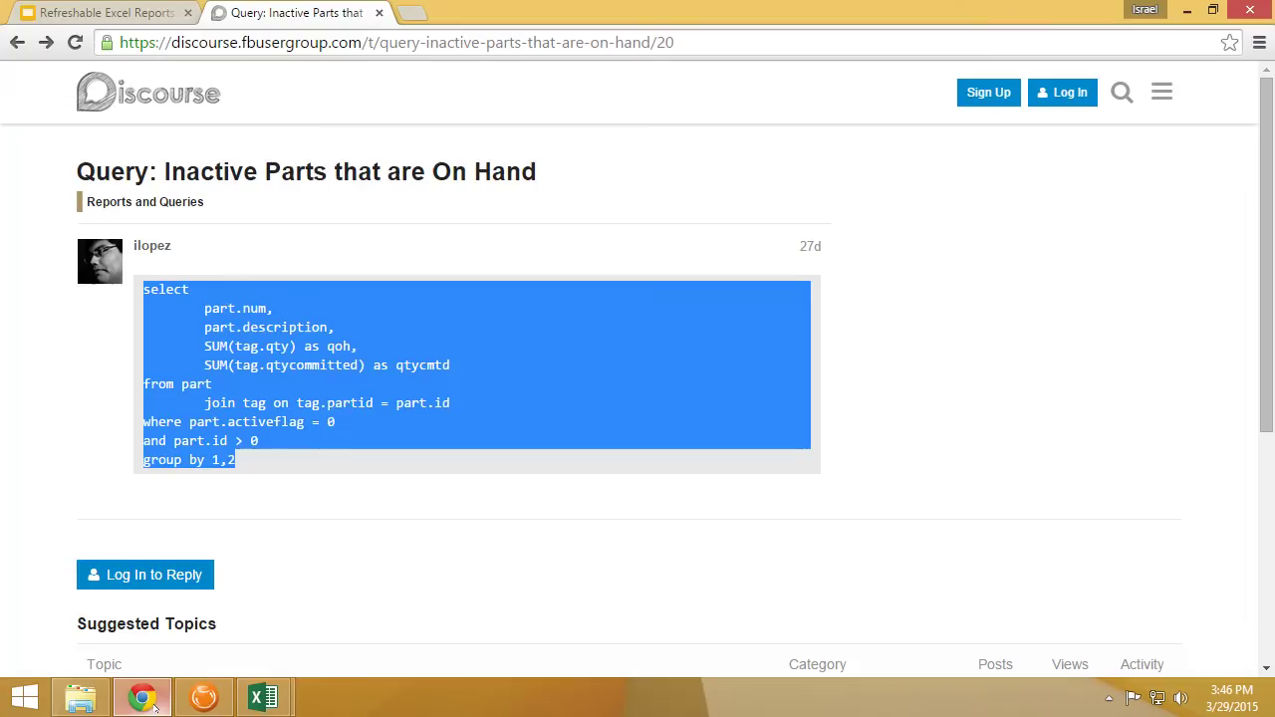
pyautogui.click(146, 104)
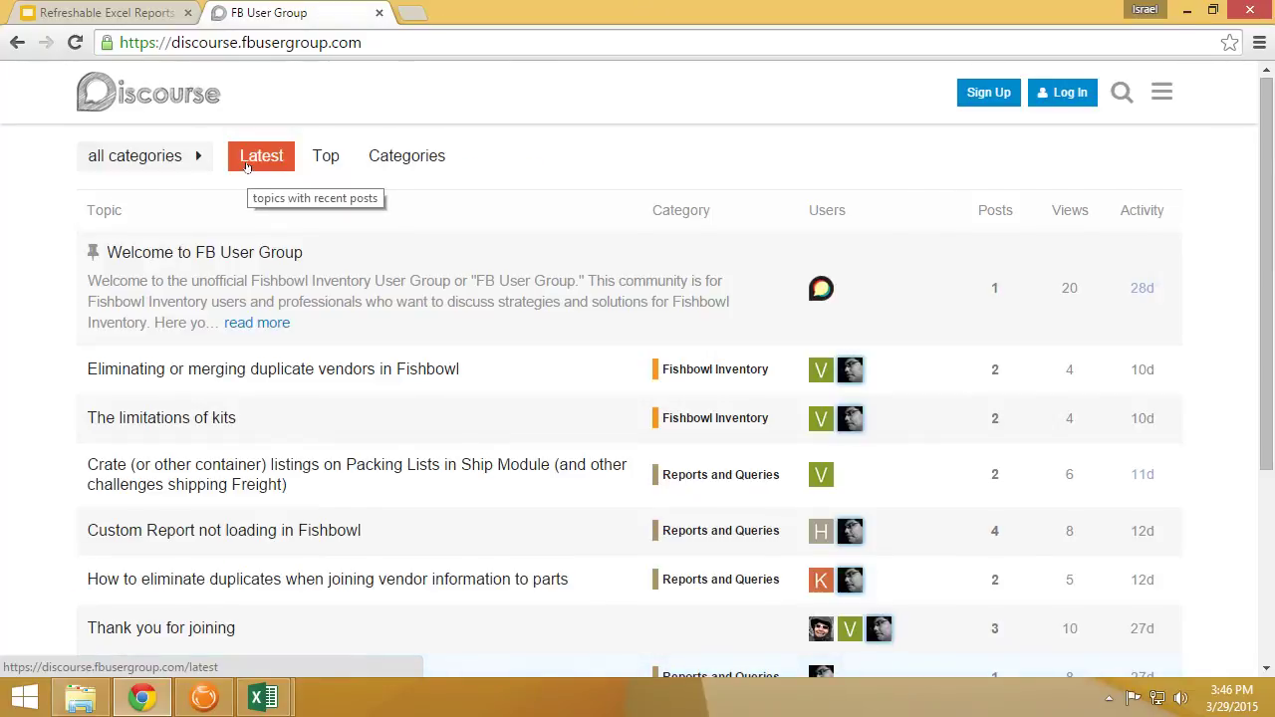